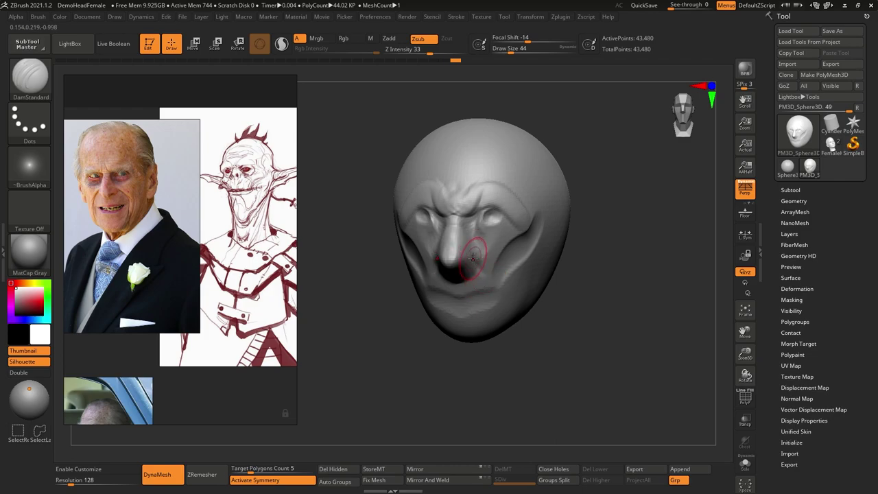
Step: Carve the cheek and mouth line of the head with the DamStandard brush, using draw size 33 for the mouth
mouse_move(531, 239)
mouse_down()
mouse_move(504, 268)
mouse_move(540, 275)
mouse_move(527, 311)
mouse_up()
key(s)
key([)
drag(458, 297, 470, 298)
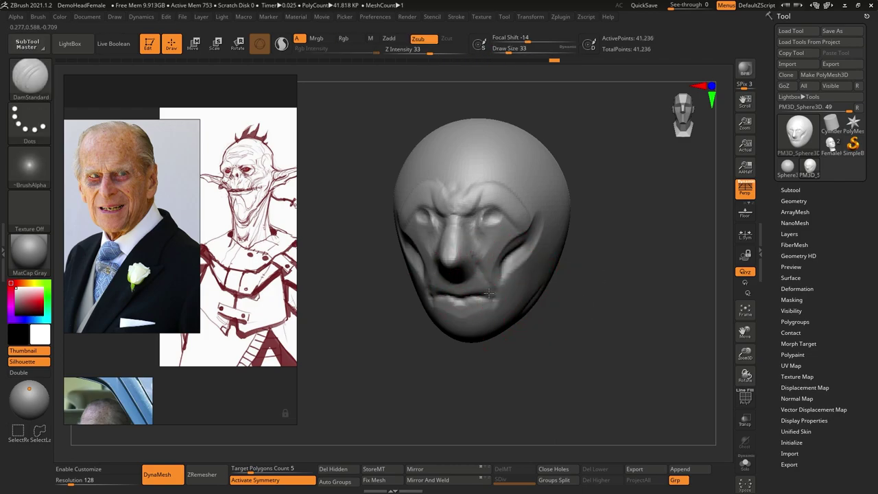
Step: Build up the lower cheek beside the mouth with the ClayBuildup brush at draw size 44
key(b)
key(c)
key(b)
key(])
drag(526, 253, 510, 286)
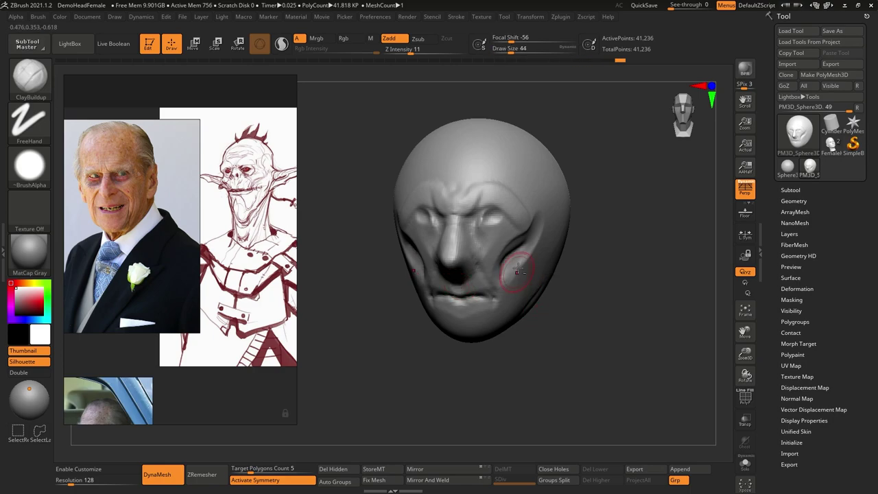
Step: Shape the pointed ears with the Move brush, smooth where they join the head, and update the DynaMesh
right_drag(538, 278, 588, 198)
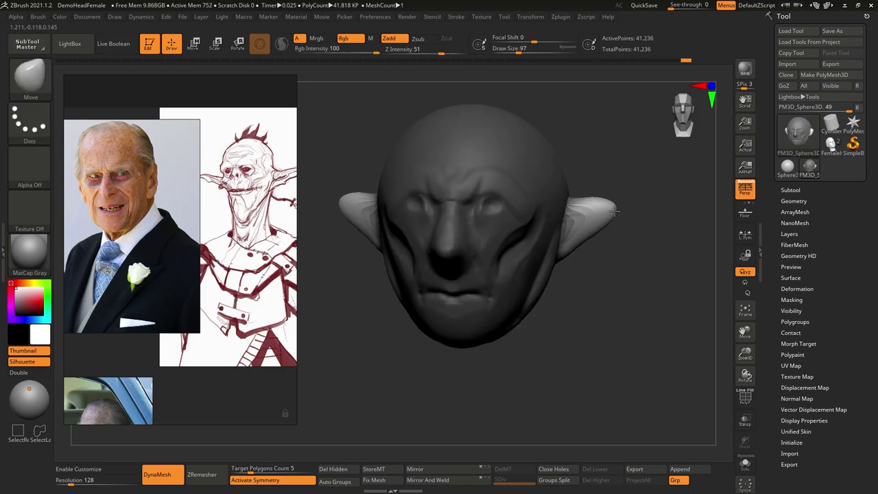
right_drag(624, 233, 585, 226)
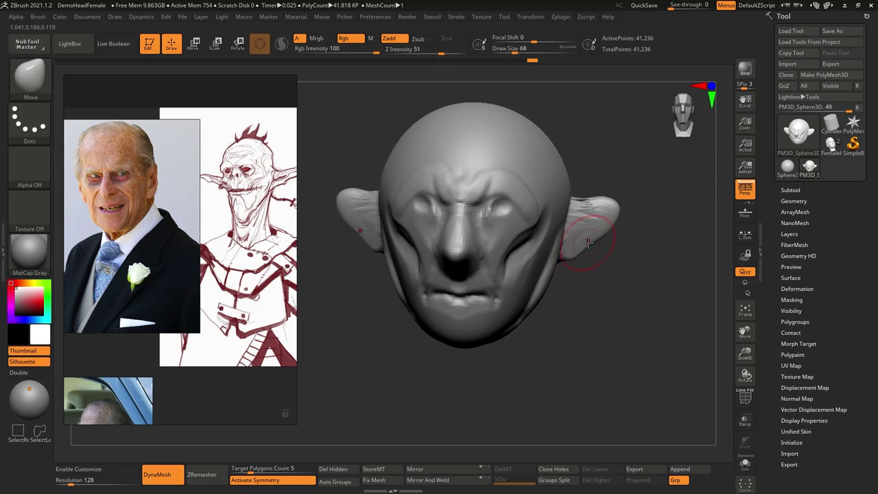
drag(588, 242, 611, 203)
right_drag(628, 227, 604, 223)
shift+drag(590, 215, 562, 209)
ctrl+drag(635, 264, 649, 282)
Step: Build up the temple and forehead with the ClayBuildup brush at about draw size 51
key(s)
drag(519, 249, 532, 249)
key(b)
key(c)
key(b)
key(s)
drag(530, 177, 527, 176)
mouse_move(523, 143)
mouse_down()
mouse_move(510, 191)
mouse_move(481, 181)
mouse_move(486, 166)
mouse_up()
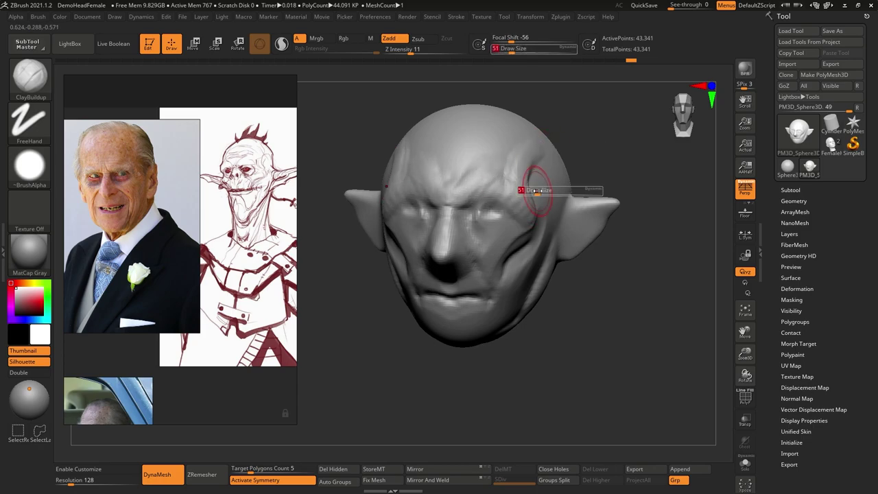
Step: Carve the cheek hollow and the area around the eye with subtractive ClayBuildup strokes
alt+drag(529, 244, 506, 268)
key(s)
key(s)
mouse_move(490, 225)
alt+mouse_down()
mouse_move(516, 223)
mouse_move(481, 208)
mouse_move(499, 217)
alt+mouse_up()
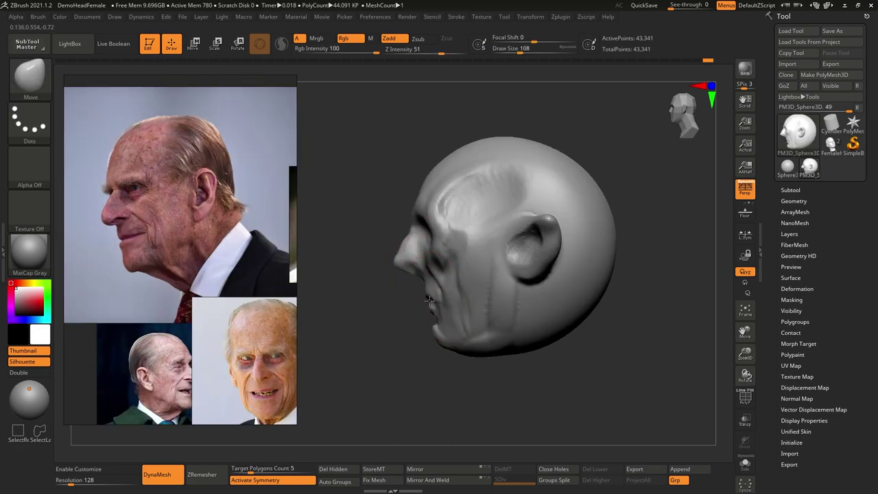
Step: Refine the side profile of the face and skull with the Move brush, and mask the base of the head to extend a neck
key(s)
drag(404, 276, 406, 276)
drag(419, 273, 404, 248)
key(s)
drag(590, 272, 578, 273)
drag(638, 316, 569, 274)
ctrl+drag(531, 302, 583, 264)
key(w)
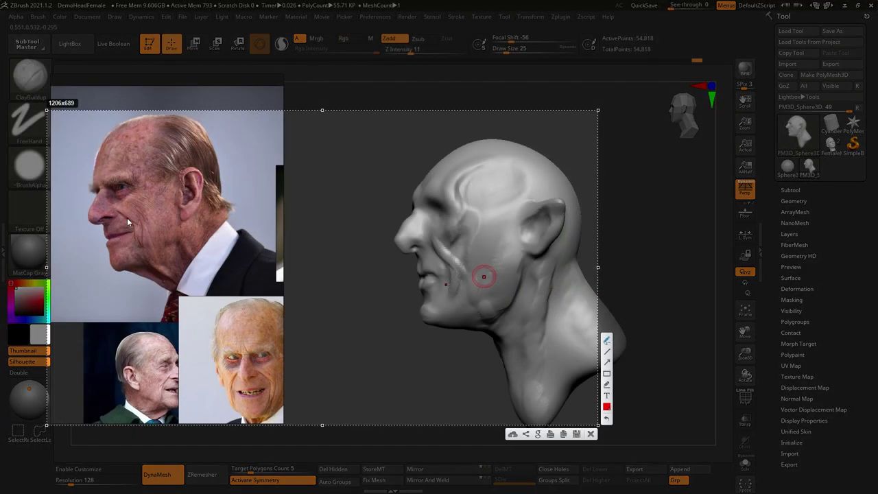
Step: Trace the smile fold, face profile and skull contour over the side-view photo as a temporary annotation, and dismiss it
drag(115, 205, 115, 207)
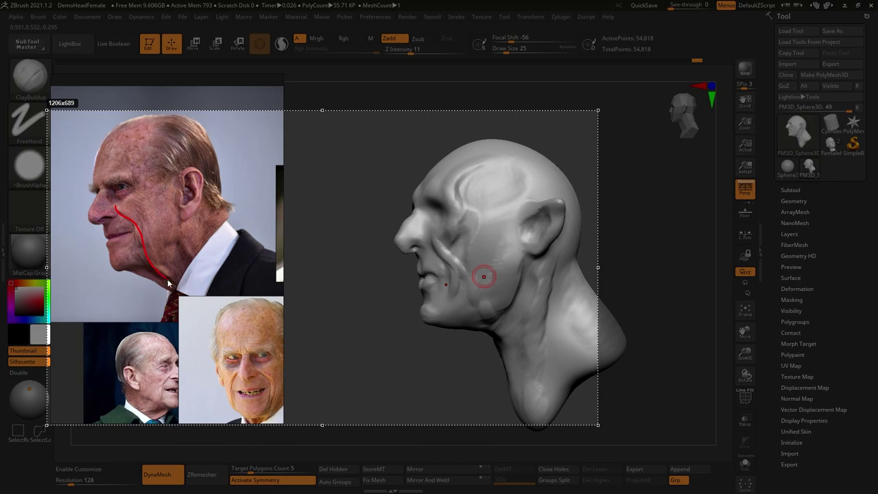
drag(164, 280, 194, 291)
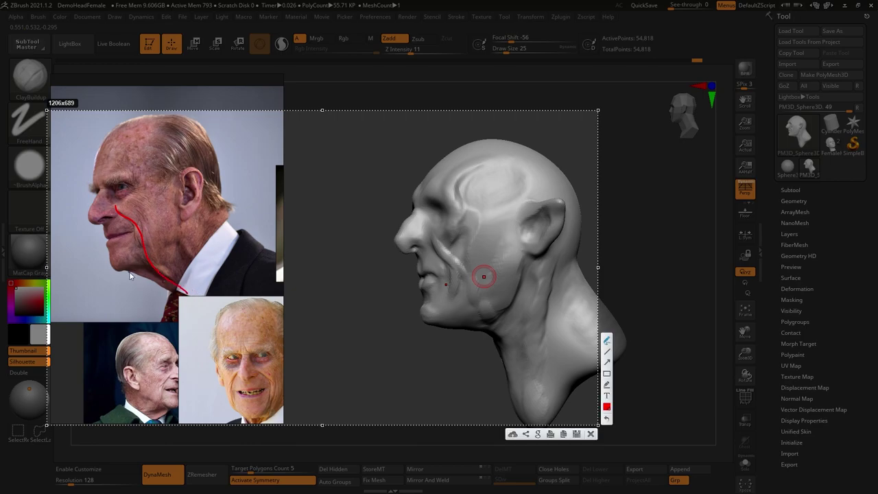
drag(131, 274, 124, 271)
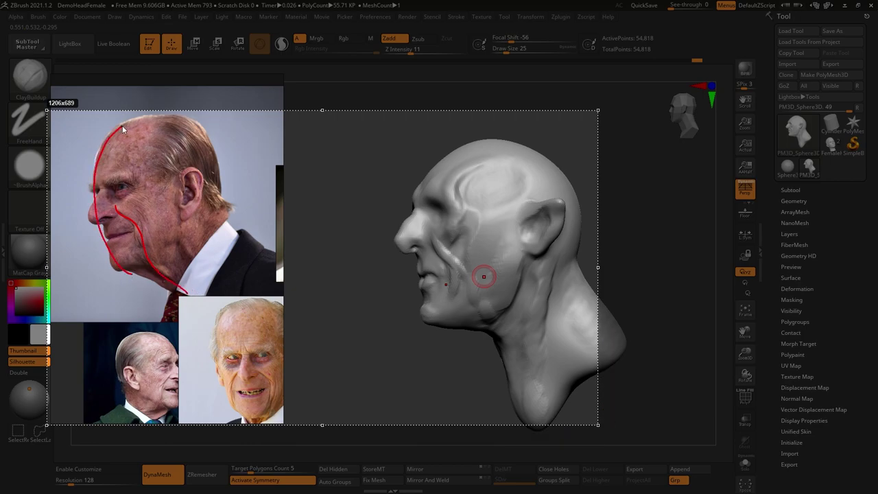
drag(218, 135, 220, 136)
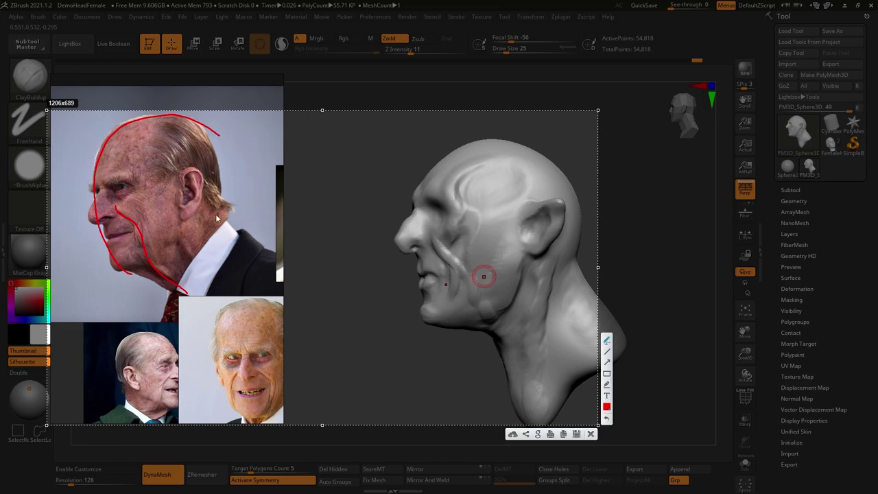
drag(158, 187, 203, 244)
drag(278, 292, 278, 291)
drag(225, 208, 290, 261)
drag(160, 298, 200, 351)
key(Escape)
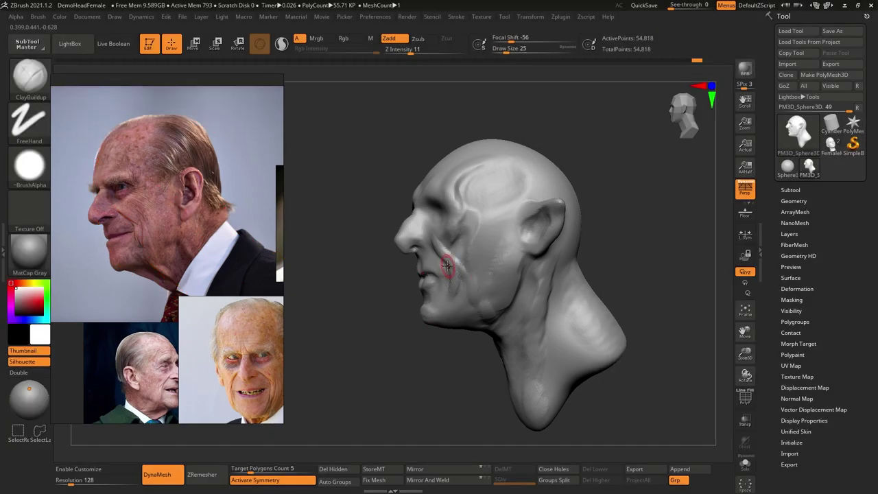
Step: Rework the jaw below the ear with ClayBuildup, and reshape the throat line under the chin with the Move brush
drag(512, 260, 506, 307)
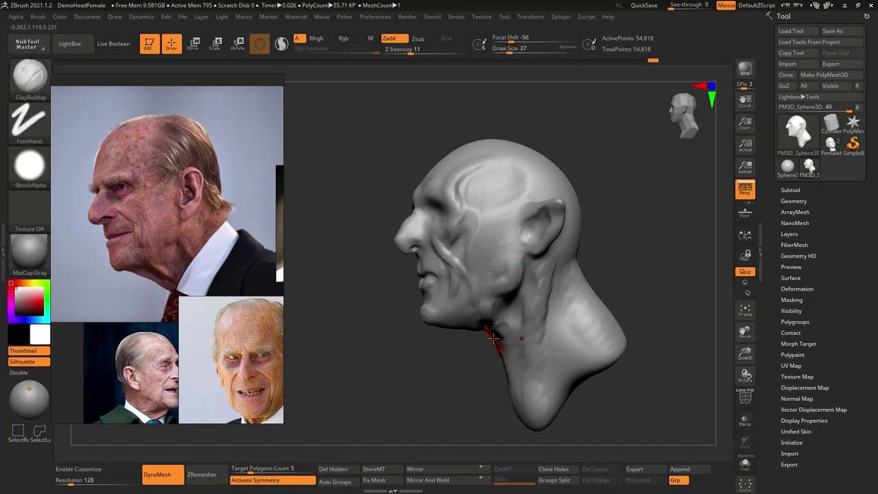
key(b)
key(m)
key(v)
right_drag(496, 341, 487, 332)
mouse_move(487, 331)
mouse_down()
mouse_move(473, 335)
mouse_move(496, 350)
mouse_up()
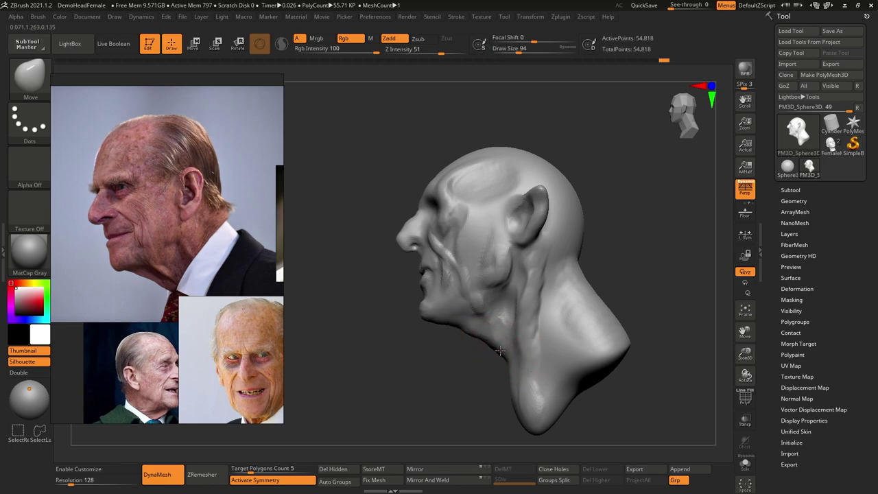
Step: Carve folds into the neck and under the jaw with subtractive ClayBuildup strokes at draw sizes 22 to 29
key(b)
key(c)
key(b)
right_drag(496, 297, 505, 281)
alt+drag(507, 280, 476, 296)
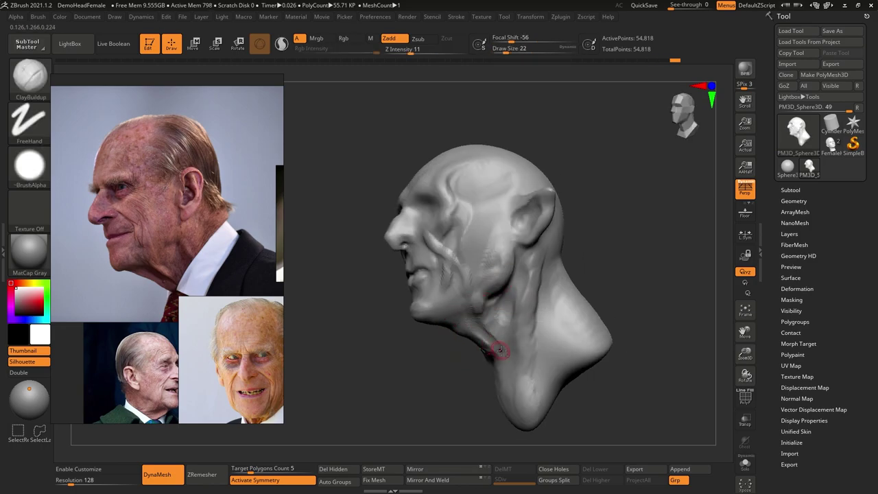
right_drag(476, 322, 489, 306)
alt+drag(468, 315, 477, 314)
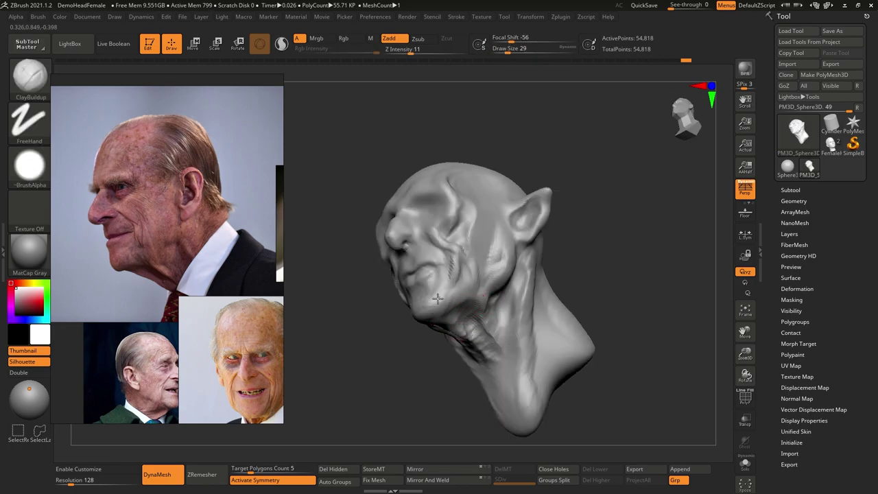
Step: Build up the brow ridge, forehead and area around the eye with the ClayBuildup brush
right_drag(483, 231, 480, 254)
ctrl+right_drag(466, 215, 456, 204)
mouse_move(443, 204)
mouse_down()
mouse_move(449, 214)
mouse_move(464, 206)
mouse_up()
key(s)
drag(458, 175, 388, 153)
right_drag(389, 153, 403, 157)
mouse_move(393, 146)
mouse_down()
mouse_move(374, 160)
mouse_move(385, 152)
mouse_up()
key(s)
drag(414, 179, 398, 181)
Step: Shape the eyelids with the Standard brush at draw size 22
key(b)
key(s)
key(t)
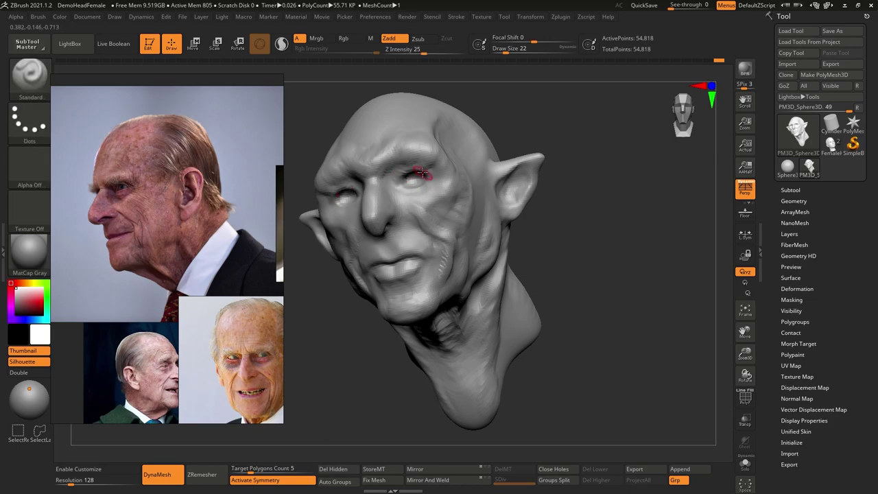
right_drag(401, 177, 403, 192)
drag(431, 188, 400, 189)
Step: Switch to the Move brush and bring the front-facing portrait with the white rose into view on the reference board
key(b)
key(c)
key(b)
mouse_move(431, 173)
right_down()
mouse_move(467, 190)
mouse_move(520, 172)
mouse_move(549, 192)
right_up()
mouse_move(549, 192)
ctrl+right_down()
mouse_move(546, 172)
mouse_move(548, 203)
ctrl+right_up()
key(b)
key(m)
key(v)
shift+right_drag(520, 231, 506, 234)
middle_drag(231, 326, 67, 360)
middle_drag(240, 206, 229, 287)
scroll(229, 287, up, 1)
Step: Adjust the proportions of the face, jaw and skull with the Move brush from several angles
right_drag(528, 237, 450, 226)
key(bracketright)
drag(474, 253, 468, 255)
right_drag(494, 275, 505, 291)
drag(459, 299, 453, 303)
mouse_move(495, 302)
right_down()
mouse_move(476, 297)
mouse_move(469, 228)
right_up()
right_drag(471, 196, 425, 188)
drag(437, 163, 444, 150)
mouse_move(443, 150)
shift+right_down()
mouse_move(446, 201)
mouse_move(408, 195)
shift+right_up()
Step: Refine the brow, eyes, lips and cheeks of the face, alternating between the ClayBuildup and Move brushes
key(b)
key(c)
key(b)
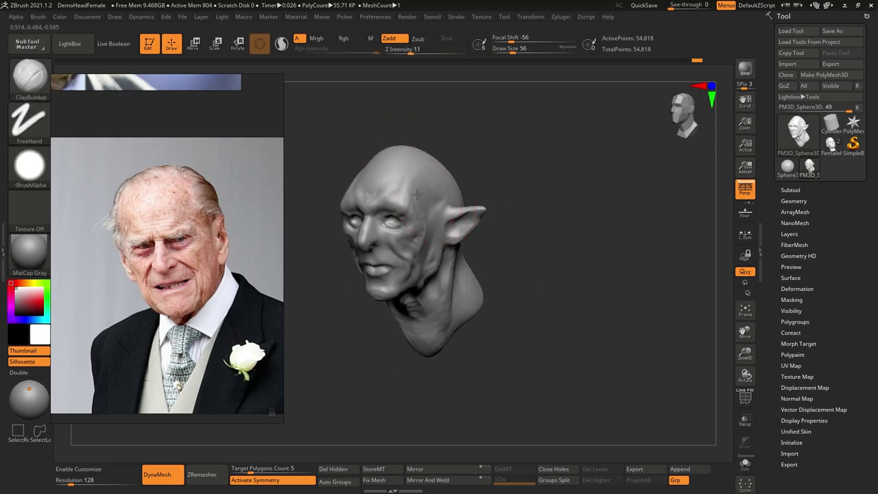
key(b)
key(m)
key(v)
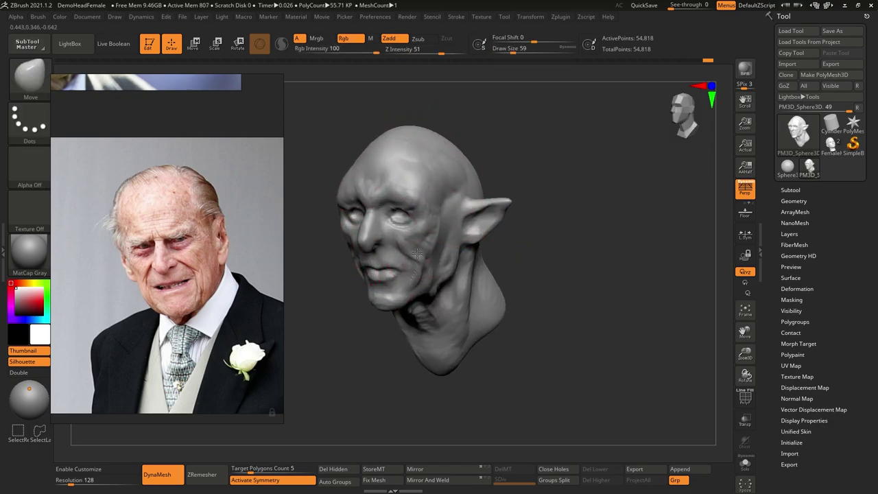
key(b)
key(c)
key(b)
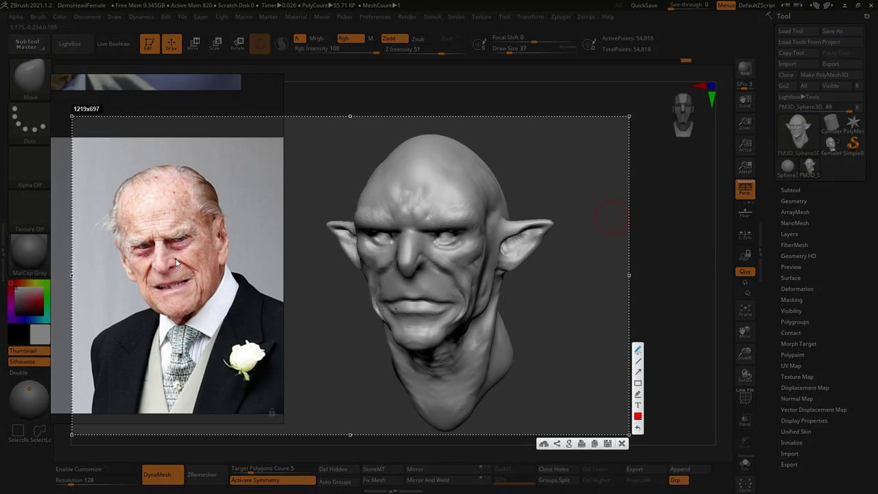
Step: Mark the folds from nose to chin on the reference photo and on the sculpt as a temporary annotation, and dismiss it
drag(176, 259, 176, 260)
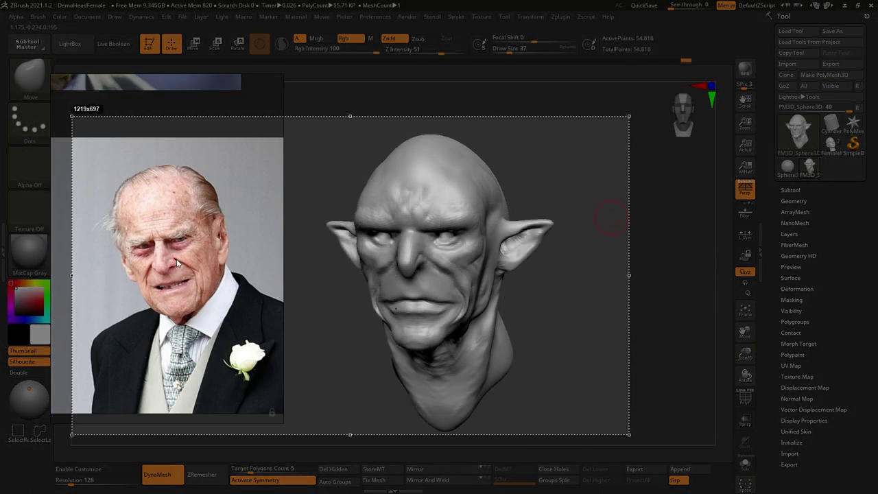
drag(204, 307, 205, 308)
drag(196, 275, 190, 310)
drag(425, 249, 425, 254)
drag(453, 282, 456, 333)
drag(458, 289, 440, 336)
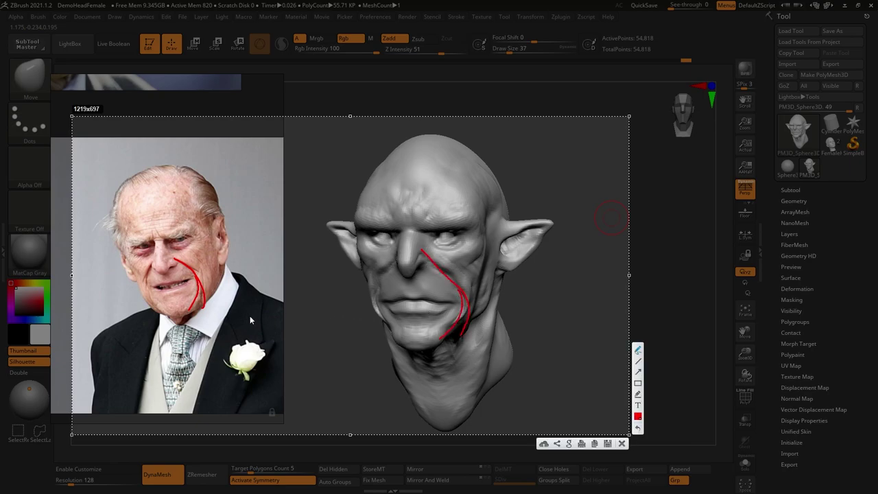
key(Escape)
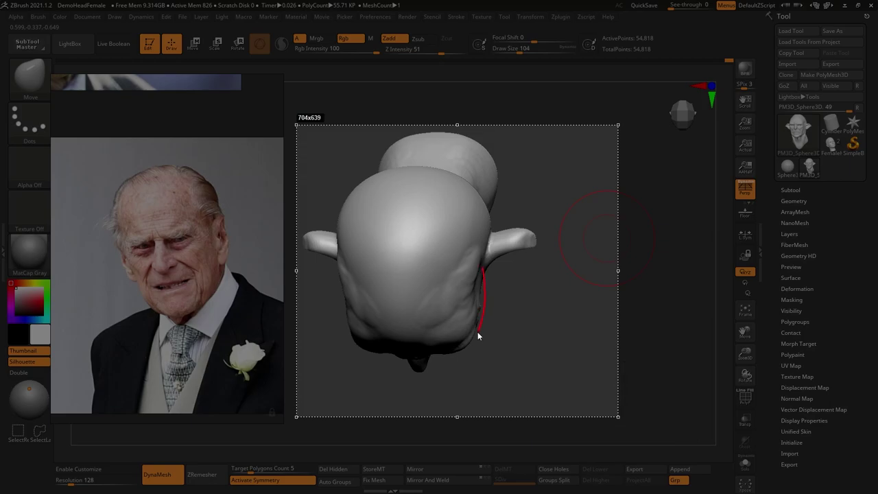
Step: Mark the nose-to-jaw fold on the sculpt seen from below as a temporary annotation, and dismiss it
key(Escape)
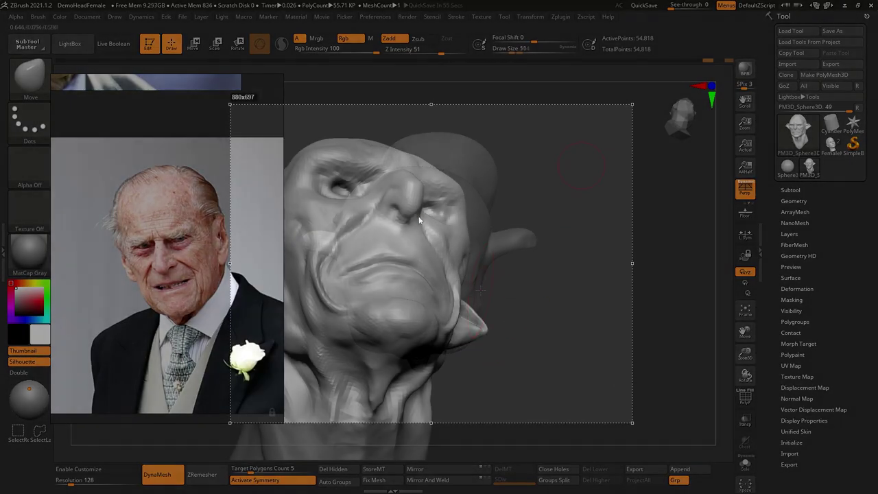
drag(418, 217, 438, 243)
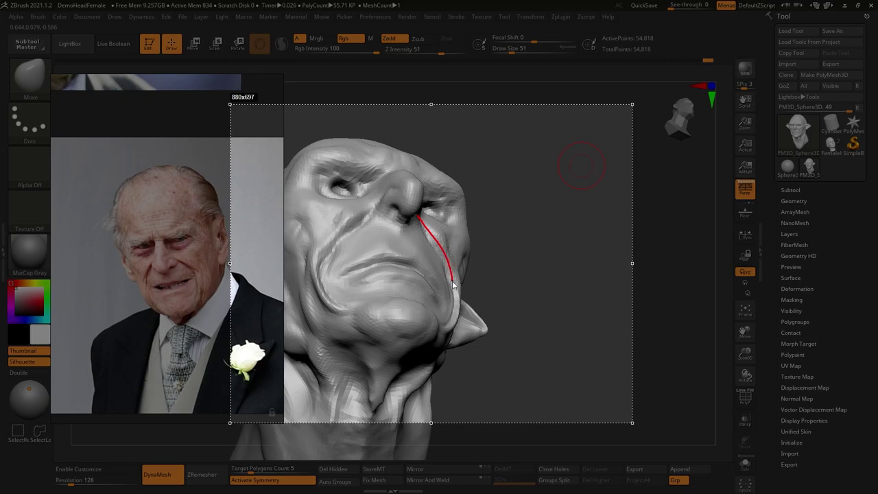
drag(444, 330, 445, 329)
key(Escape)
Step: Smooth the cheeks and define the folds running from the nose past the mouth corners
key(s)
shift+drag(446, 239, 441, 232)
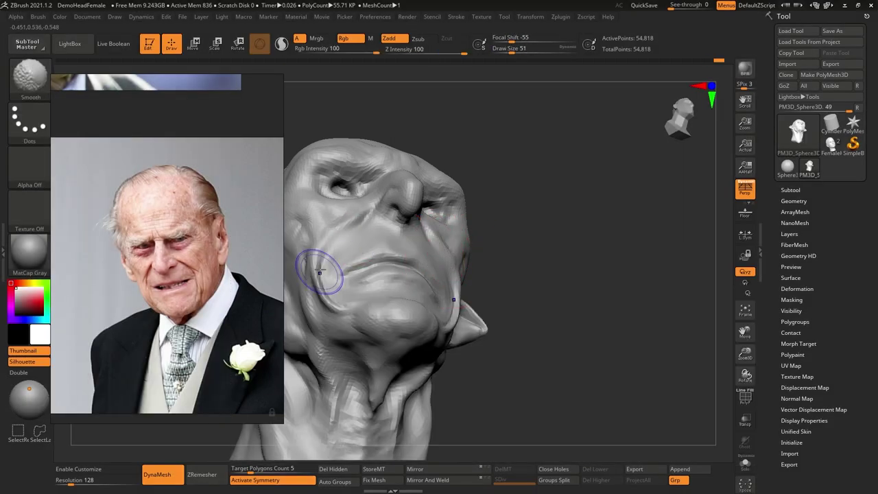
key(s)
drag(365, 224, 359, 224)
drag(372, 212, 321, 269)
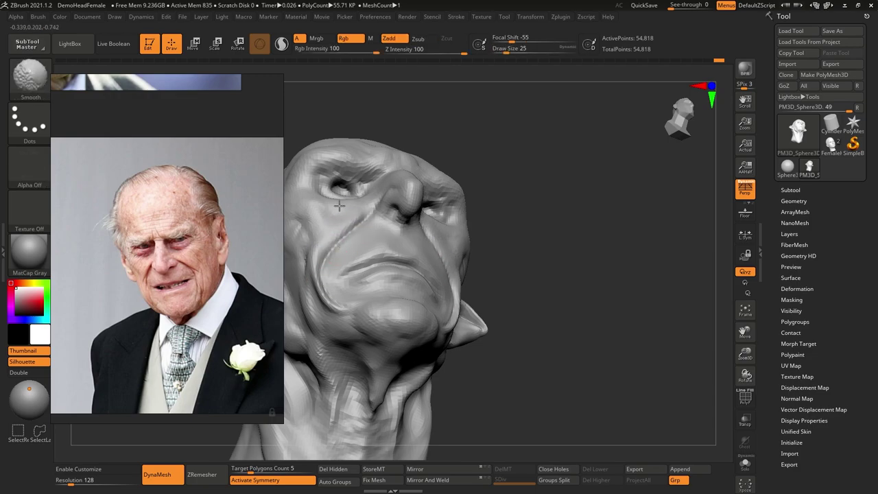
mouse_move(348, 313)
shift+mouse_down()
mouse_move(331, 268)
mouse_move(365, 264)
shift+mouse_up()
drag(332, 249, 311, 297)
mouse_move(542, 257)
mouse_down()
mouse_move(467, 304)
mouse_move(463, 322)
mouse_up()
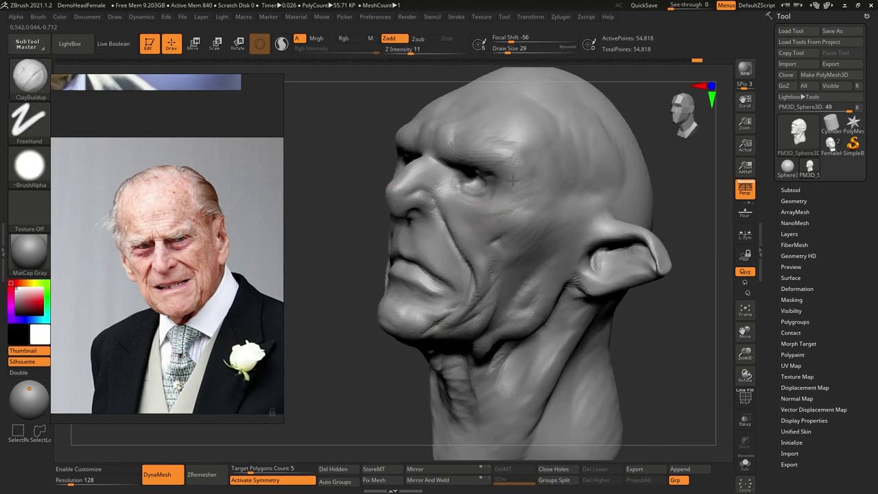
Step: Build up the cheek just below the eye with the ClayBuildup brush
key(s)
drag(511, 199, 479, 231)
mouse_move(479, 230)
shift+right_down()
mouse_move(515, 251)
mouse_move(506, 252)
shift+right_up()
Step: Mark the under-eye and eyelid lines on the portrait and on the sculpt as a temporary screen annotation, and dismiss it
key(Print)
drag(66, 112, 647, 396)
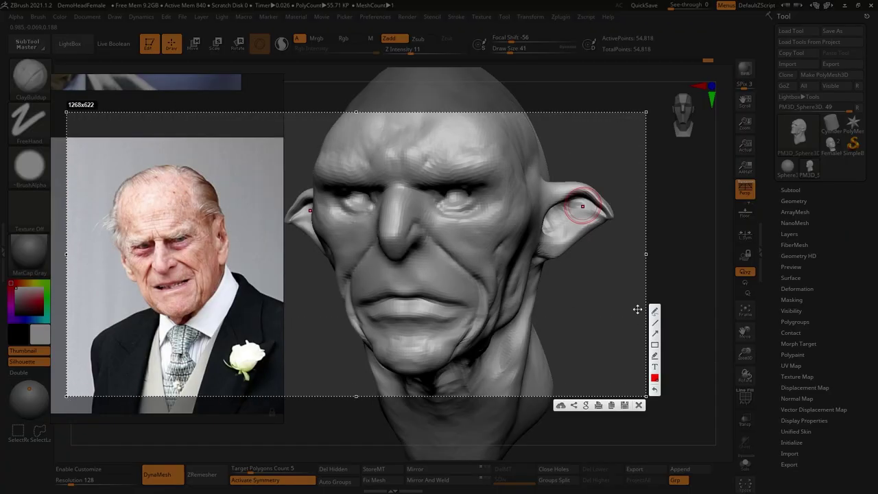
drag(182, 254, 188, 256)
drag(186, 249, 200, 246)
drag(460, 221, 498, 204)
mouse_move(448, 219)
mouse_down()
mouse_move(502, 241)
mouse_move(523, 217)
mouse_move(523, 201)
mouse_up()
drag(457, 221, 454, 222)
drag(180, 254, 200, 244)
key(Escape)
Step: Reshape the area around the eye and upper cheek with the Move brush
key(s)
drag(490, 201, 485, 201)
key(s)
mouse_move(473, 231)
right_down()
mouse_move(419, 237)
mouse_move(412, 247)
right_up()
key(b)
key(m)
key(v)
drag(410, 246, 389, 252)
right_drag(396, 252, 421, 243)
Step: Build up the eyelids and the forms around the eyes and nose with the ClayBuildup brush
key(b)
key(c)
key(b)
right_drag(426, 206, 405, 204)
drag(419, 190, 410, 204)
right_drag(391, 205, 439, 210)
drag(395, 203, 354, 219)
right_drag(427, 229, 406, 233)
key(s)
Step: Mark the goblin sketch's brow silhouette, cheek and long ear contours on the sketch and sculpt as a temporary annotation, and dismiss it
ctrl+right_drag(514, 227, 549, 274)
shift+right_drag(549, 275, 561, 295)
shift+right_drag(561, 296, 557, 289)
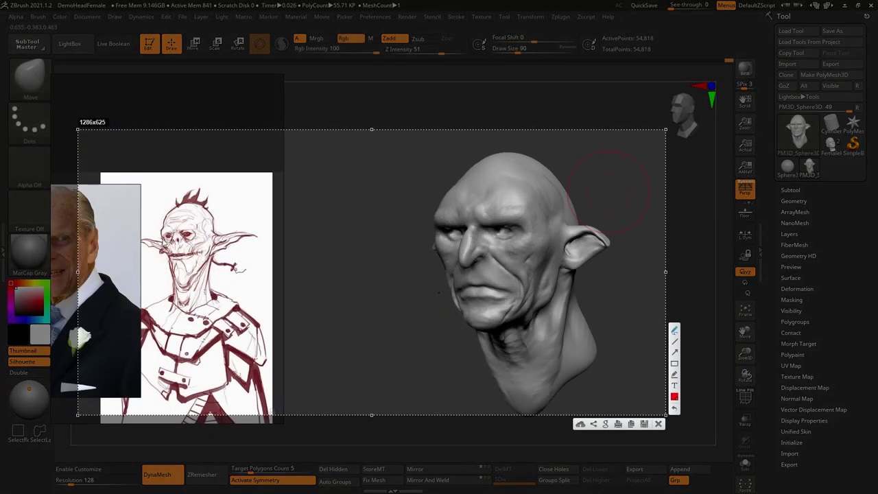
drag(162, 247, 168, 208)
drag(446, 266, 439, 229)
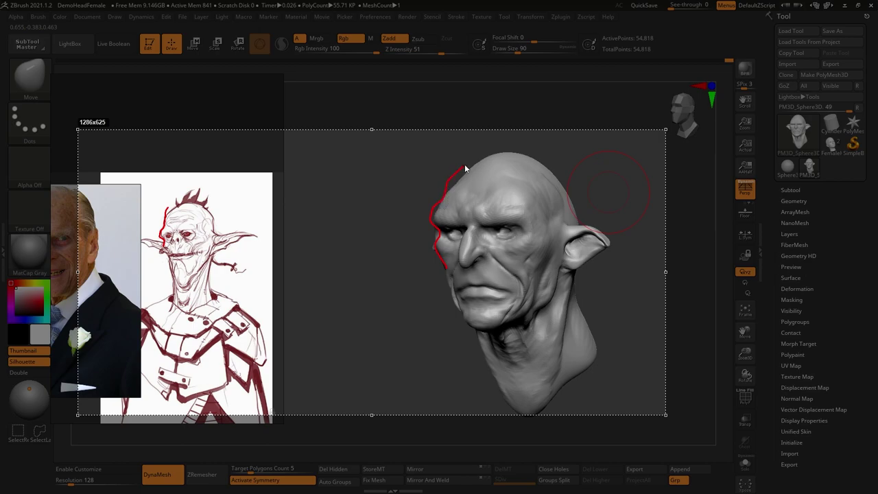
drag(462, 167, 504, 146)
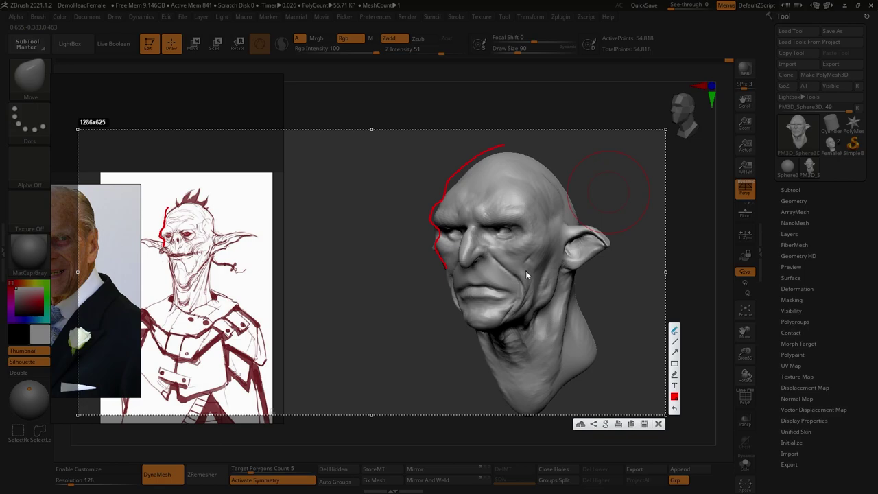
drag(536, 245, 522, 268)
mouse_move(204, 242)
mouse_down()
mouse_move(191, 255)
mouse_move(272, 236)
mouse_up()
mouse_move(563, 220)
mouse_down()
mouse_move(646, 243)
mouse_move(585, 265)
mouse_up()
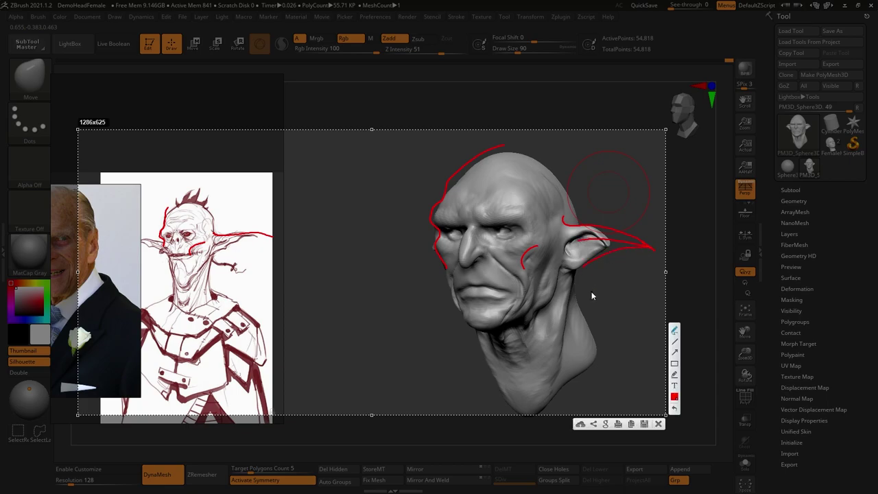
key(Escape)
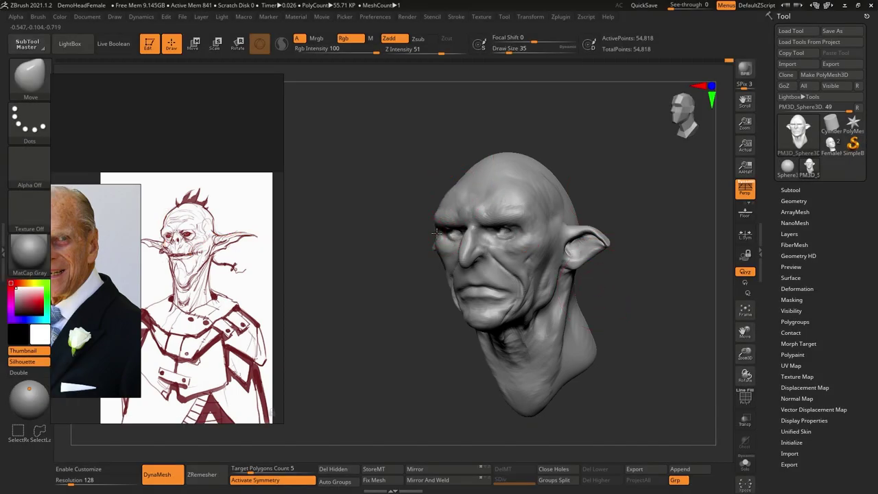
Step: Reshape the brow and forehead silhouette to follow the goblin sketch with the Move brush
ctrl+right_drag(530, 237, 534, 230)
key(s)
drag(534, 230, 540, 231)
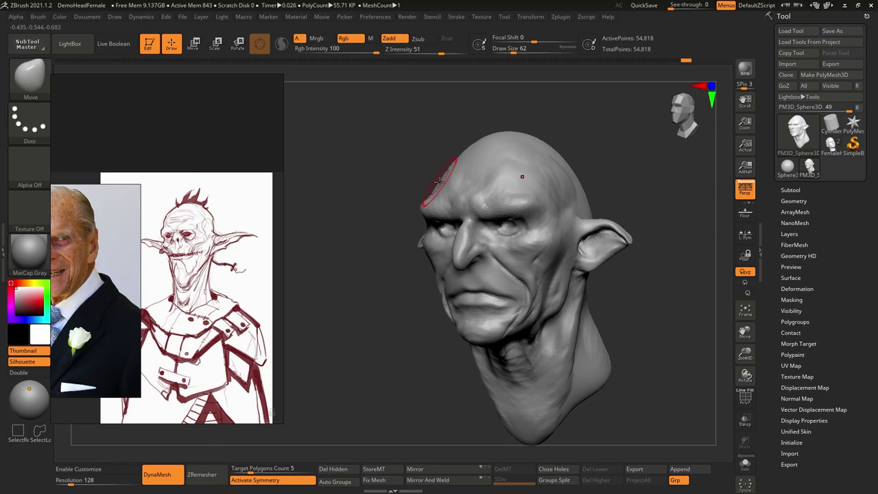
right_drag(439, 182, 443, 156)
key(s)
drag(441, 156, 450, 154)
Step: Build up the brow and side forehead forms with the ClayBuildup brush
key(b)
key(c)
key(b)
mouse_move(507, 185)
right_down()
mouse_move(541, 208)
mouse_move(598, 149)
mouse_move(573, 175)
right_up()
drag(563, 189, 571, 186)
right_drag(570, 186, 607, 184)
right_drag(440, 179, 473, 172)
right_drag(435, 221, 343, 230)
Step: Adjust the cheek and under-eye area with the Move brush
key(s)
mouse_move(549, 259)
right_down()
mouse_move(562, 240)
mouse_move(508, 232)
mouse_move(535, 237)
right_up()
key(s)
key(b)
key(m)
key(v)
drag(474, 242, 463, 250)
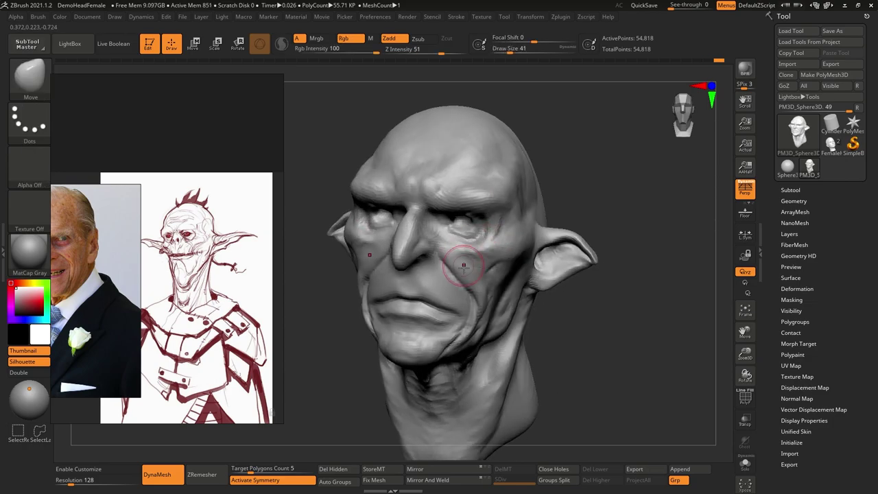
Step: Pull the ears outward into long, pointed goblin ears with the Move brush
ctrl+right_drag(467, 249, 536, 255)
key(s)
right_drag(535, 255, 556, 265)
drag(535, 260, 591, 273)
right_drag(635, 267, 579, 276)
drag(579, 269, 584, 274)
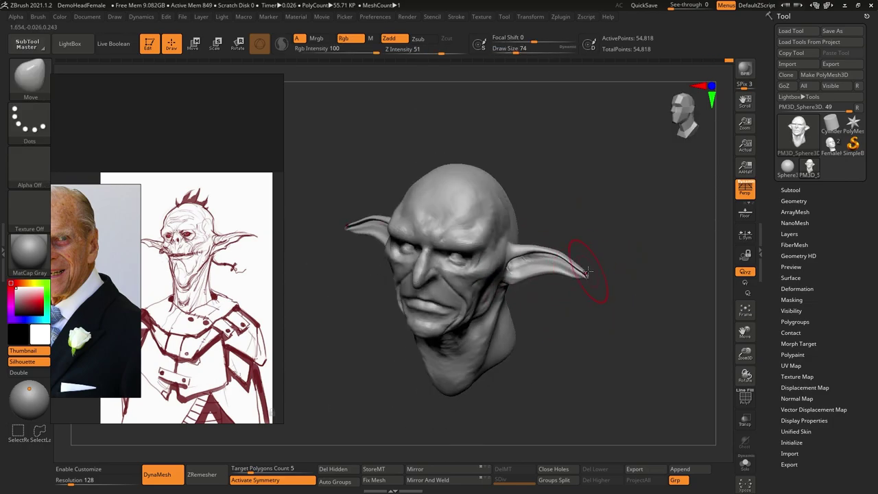
shift+right_drag(584, 274, 595, 273)
key(s)
mouse_move(588, 271)
mouse_down()
mouse_move(594, 265)
mouse_move(566, 263)
mouse_up()
right_drag(611, 270, 569, 274)
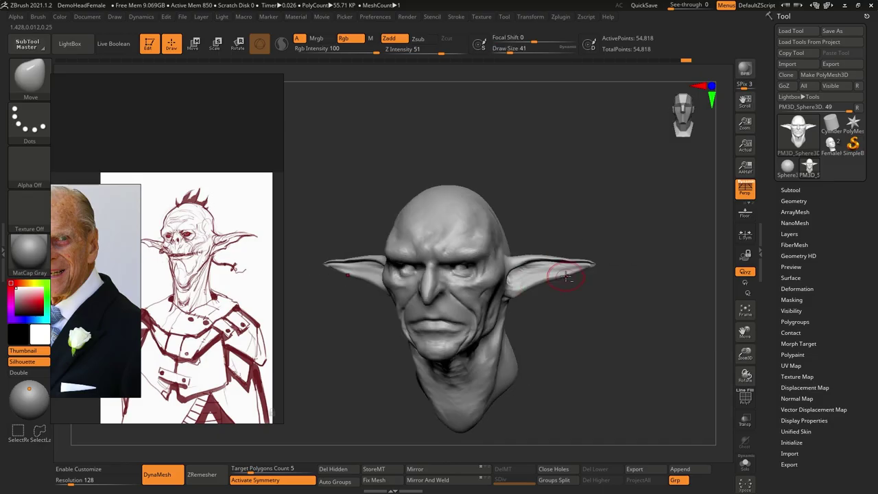
Step: Mark the jagged lower ear edge on the goblin sketch and the sculpt as a temporary annotation, and dismiss it
key(s)
ctrl+right_drag(630, 281, 630, 267)
key(Print)
drag(689, 159, 119, 404)
drag(257, 237, 227, 249)
drag(228, 248, 211, 266)
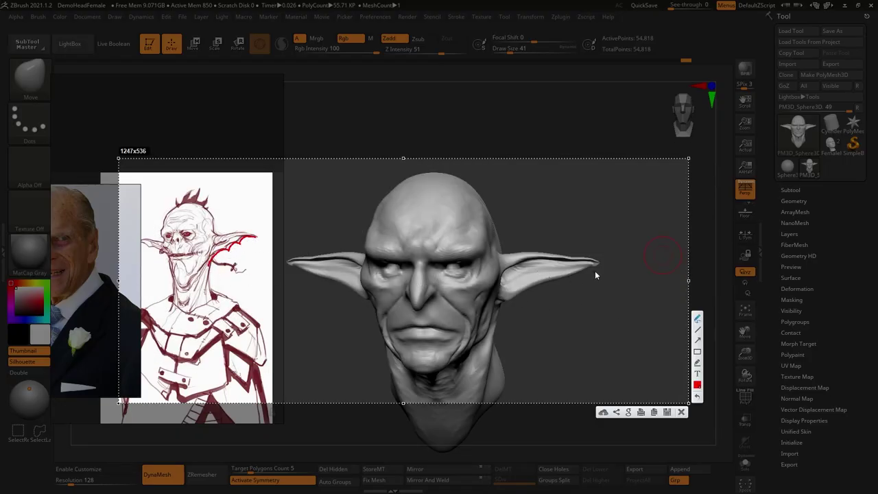
drag(595, 263, 573, 274)
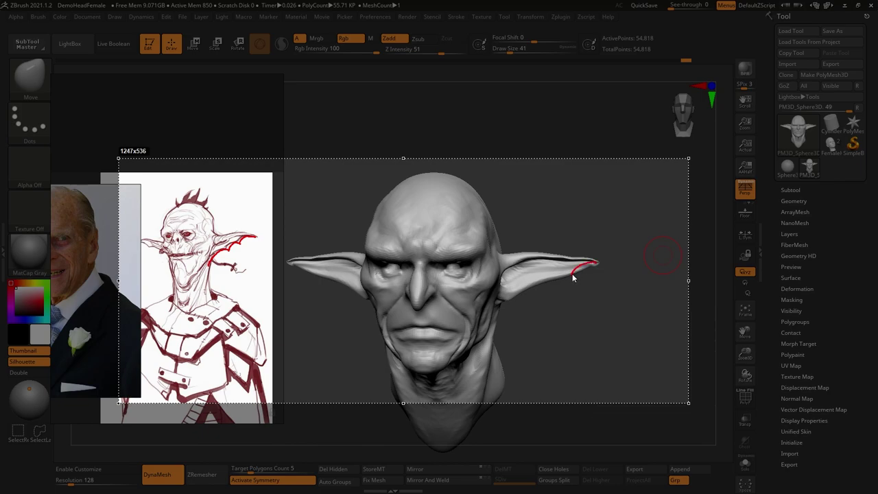
drag(518, 294, 506, 307)
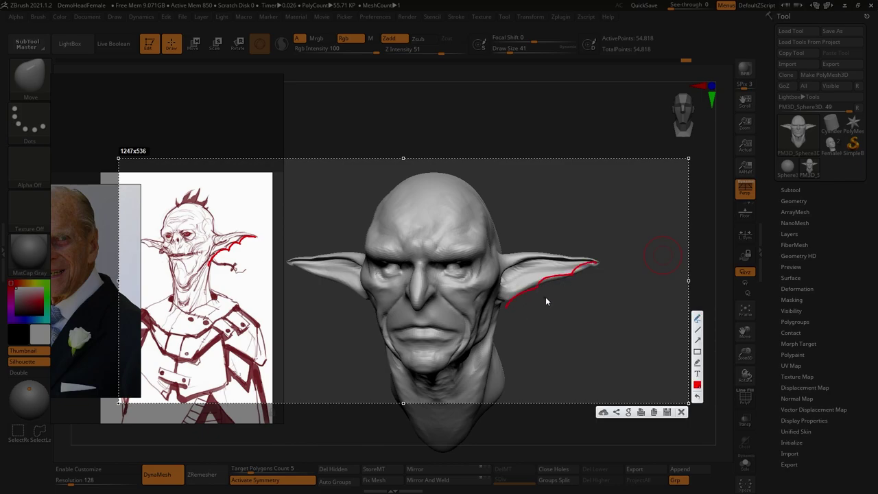
key(Escape)
Step: Shape the lower edge of the ears into an uneven, notched contour with the Move brush
mouse_move(557, 290)
mouse_down()
mouse_move(479, 324)
mouse_move(453, 325)
mouse_up()
middle_drag(113, 336, 206, 333)
scroll(199, 333, down, 5)
middle_drag(186, 384, 196, 269)
scroll(196, 267, up, 5)
scroll(262, 380, up, 4)
Step: Reshape the mouth line and lips to match the frontal portrait with the Move brush
mouse_move(469, 337)
right_down()
mouse_move(546, 332)
mouse_move(473, 312)
mouse_move(532, 313)
right_up()
drag(461, 317, 469, 312)
right_drag(469, 314, 490, 313)
drag(486, 314, 492, 307)
right_drag(491, 307, 412, 314)
scroll(247, 358, up, 5)
scroll(247, 358, up, 1)
middle_drag(247, 358, 232, 400)
right_drag(446, 320, 530, 323)
Step: Outline the lips and mouth line on the portrait and the sculpt as a temporary annotation, and dismiss it
key(Print)
drag(100, 210, 690, 418)
click(698, 333)
drag(160, 333, 165, 336)
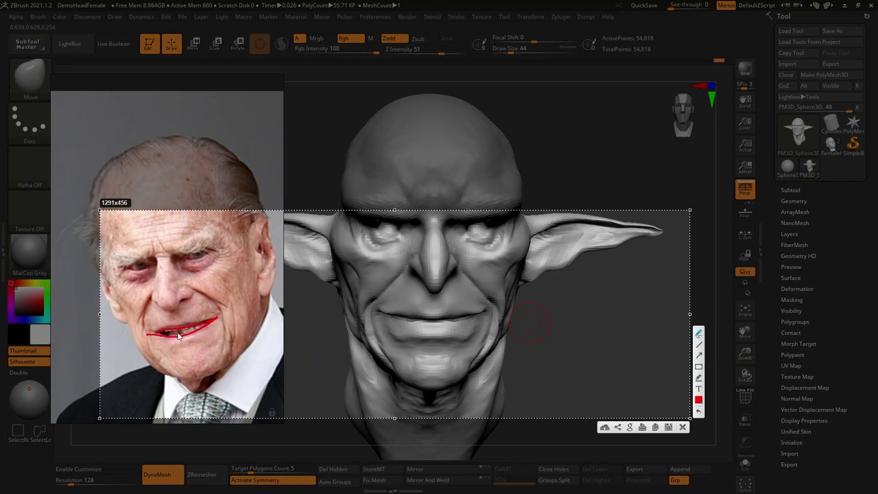
drag(418, 319, 422, 319)
mouse_move(479, 313)
mouse_down()
mouse_move(490, 308)
mouse_move(458, 322)
mouse_move(420, 324)
mouse_move(463, 317)
mouse_up()
key(Escape)
Step: Refine the lower lip with the Move brush and remesh the head with DynaMesh
mouse_move(463, 319)
right_down()
mouse_move(455, 306)
mouse_move(454, 315)
mouse_move(433, 303)
mouse_move(459, 298)
mouse_move(482, 323)
right_up()
drag(462, 343, 461, 336)
right_drag(462, 337, 473, 339)
drag(447, 339, 444, 335)
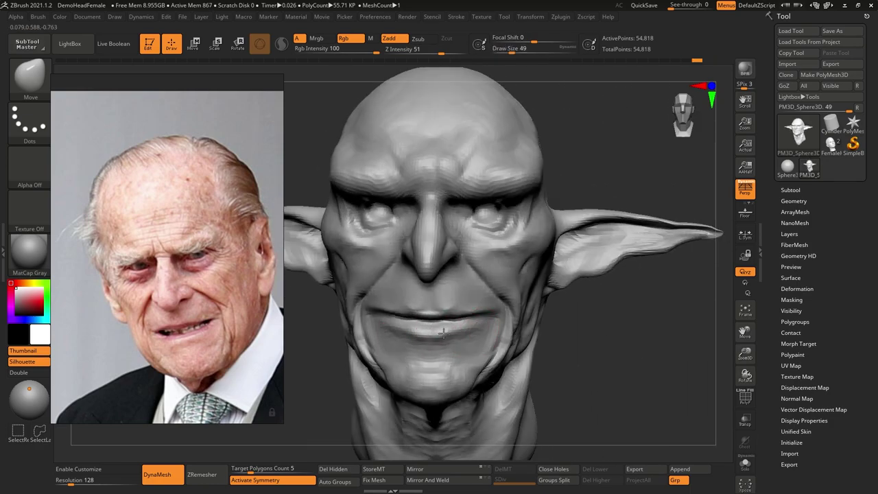
right_drag(444, 334, 339, 355)
ctrl+drag(339, 355, 328, 369)
Step: Mask the gap between the lips, push it inward with the Move gizmo to open the mouth, and remesh
mouse_move(385, 343)
ctrl+right_down()
mouse_move(384, 363)
mouse_move(453, 343)
ctrl+right_up()
drag(411, 320, 453, 321)
mouse_move(508, 340)
right_down()
mouse_move(425, 348)
mouse_move(583, 345)
mouse_move(480, 357)
right_up()
key(w)
click(560, 347)
drag(350, 325, 400, 325)
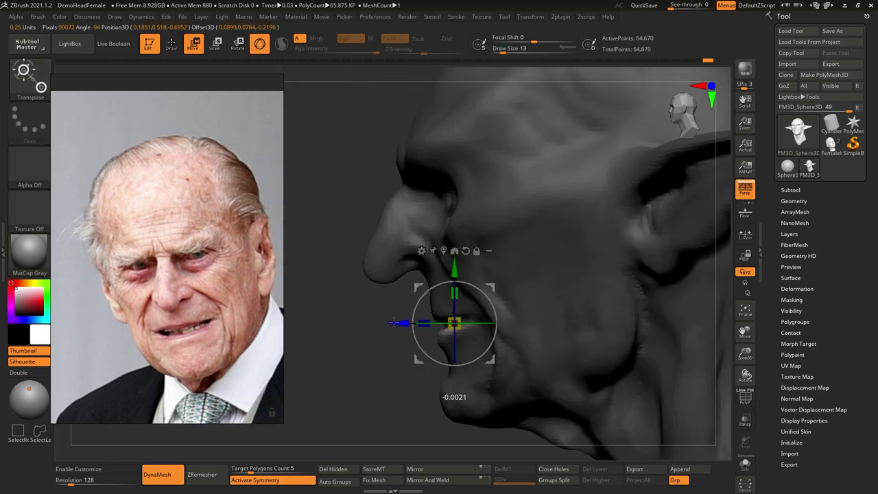
right_drag(455, 398, 562, 384)
ctrl+drag(659, 364, 687, 405)
Step: Smooth the edges of the mouth opening and adjust the mouth corners with the Move brush
right_drag(572, 337, 525, 333)
key(q)
key(s)
drag(527, 330, 533, 329)
shift+drag(480, 330, 535, 319)
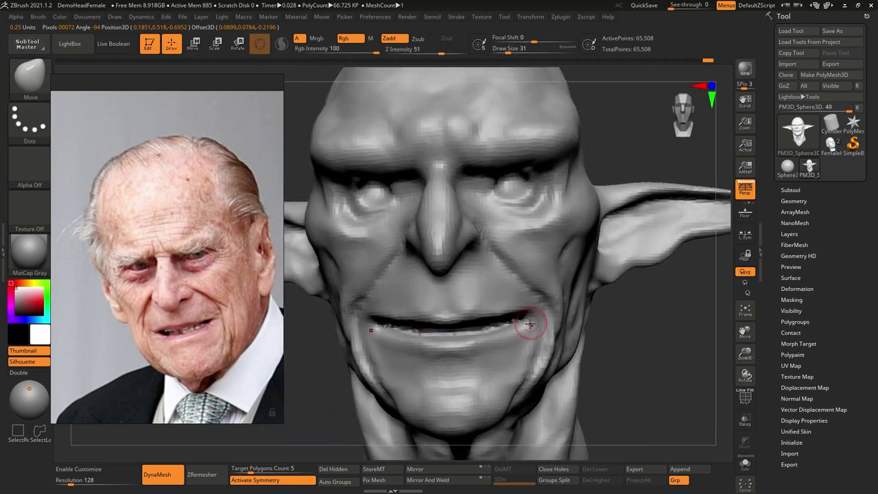
right_drag(535, 320, 508, 292)
shift+drag(405, 313, 433, 318)
right_drag(522, 288, 518, 309)
key([)
drag(540, 321, 541, 315)
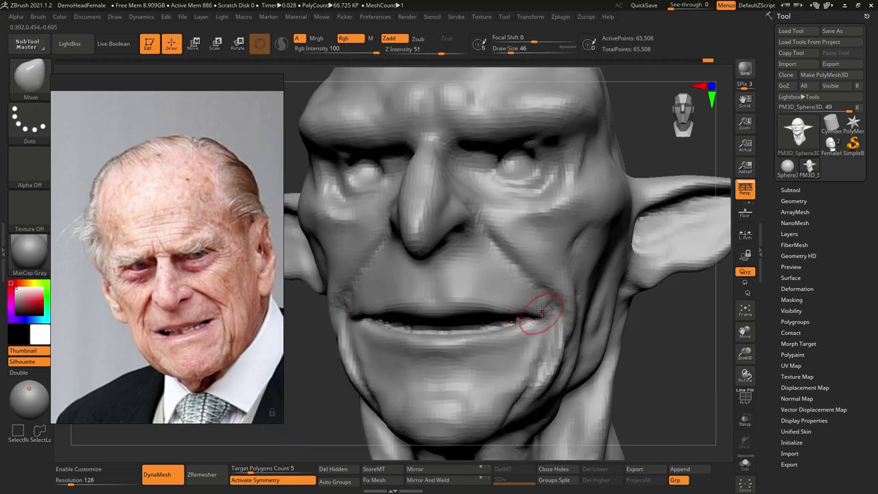
Step: Mark the mouth corner shape on the sculpt and the portrait as a temporary annotation
key(Print)
drag(687, 202, 304, 424)
mouse_move(501, 312)
mouse_down()
mouse_move(542, 317)
mouse_move(510, 330)
mouse_up()
mouse_move(197, 320)
mouse_down()
mouse_move(217, 318)
mouse_move(197, 331)
mouse_up()
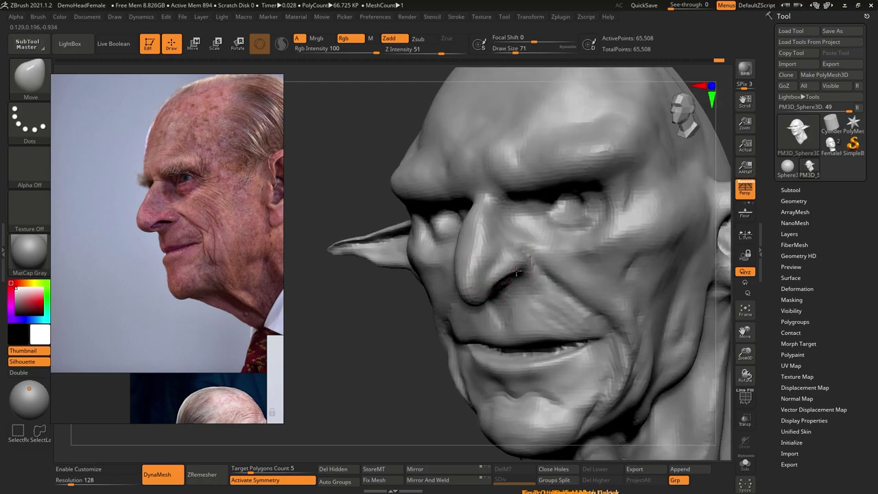
Step: Refine the nose profile with the Move brush, guided by the side portrait
right_drag(517, 273, 474, 292)
key([)
drag(475, 245, 469, 237)
mouse_move(468, 280)
right_down()
mouse_move(526, 294)
mouse_move(554, 275)
right_up()
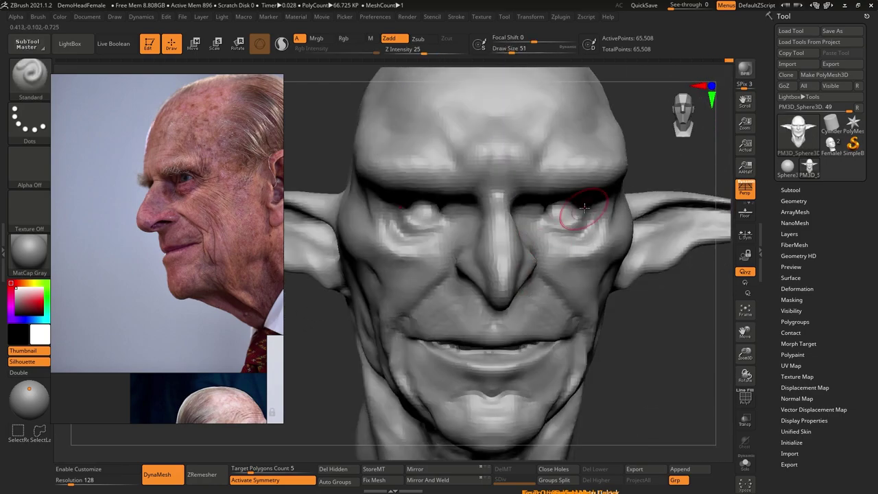
Step: Smooth and build up the eyelid and eye socket forms with the ClayBuildup brush
shift+drag(595, 196, 583, 206)
key(b)
key(c)
key(b)
right_drag(540, 212, 528, 233)
shift+drag(528, 210, 552, 202)
mouse_move(553, 203)
right_down()
mouse_move(483, 225)
mouse_move(562, 221)
mouse_move(500, 235)
right_up()
Step: Reshape the eye sockets and outer brow with the Move brush, using the close-up portrait as reference
key(b)
key(m)
key(v)
drag(562, 236, 574, 230)
right_drag(573, 230, 614, 210)
middle_drag(240, 281, 219, 189)
scroll(206, 227, down, 5)
scroll(218, 253, up, 6)
scroll(219, 253, down, 1)
mouse_move(535, 199)
right_down()
mouse_move(547, 225)
mouse_move(583, 195)
right_up()
key(bracketright)
key(bracketright)
key(bracketright)
drag(583, 196, 609, 165)
mouse_move(609, 200)
right_down()
mouse_move(570, 221)
mouse_move(581, 232)
right_up()
Step: Pull the inner eyelids over the eyeballs with the Move brush on the head subtool
key(bracketleft)
key(bracketleft)
key(bracketleft)
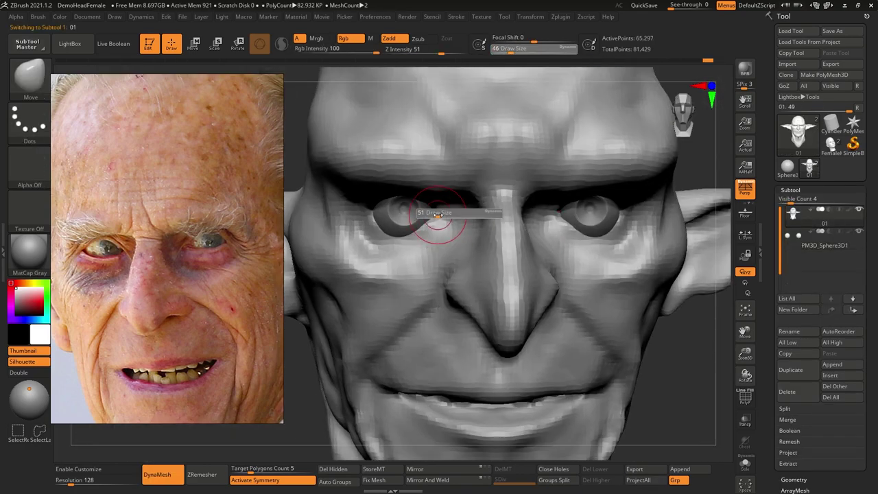
drag(435, 217, 442, 221)
right_drag(441, 221, 528, 219)
key(bracketleft)
key(bracketleft)
key(bracketleft)
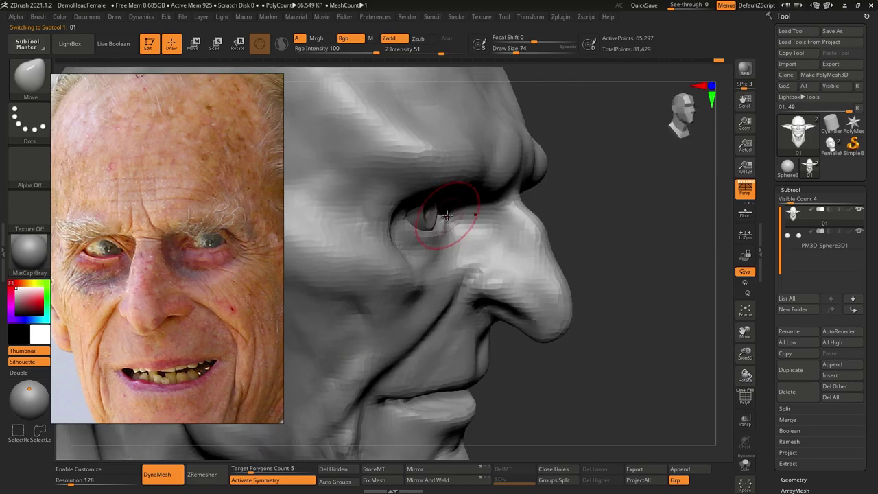
Step: Trace the eyelid contours on the sculpt and the portrait as a temporary annotation, and dismiss it
right_drag(448, 219, 375, 194)
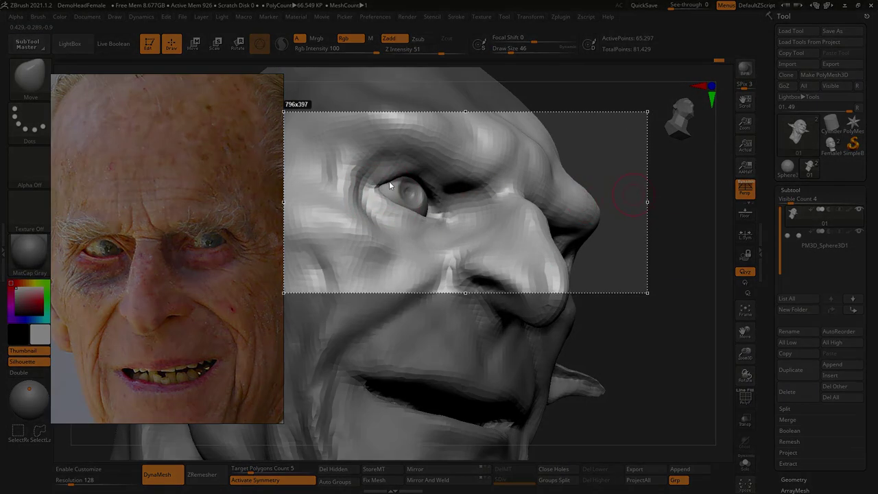
mouse_move(390, 181)
mouse_down()
mouse_move(378, 187)
mouse_move(391, 199)
mouse_move(391, 181)
mouse_move(447, 212)
mouse_up()
mouse_move(448, 212)
mouse_down()
mouse_move(451, 219)
mouse_move(394, 205)
mouse_up()
mouse_move(191, 242)
mouse_down()
mouse_move(183, 246)
mouse_move(224, 237)
mouse_move(236, 251)
mouse_up()
key(Escape)
Step: Fit the outer eye corners and lids closely around the eyeballs with the Move brush
right_drag(375, 192, 288, 206)
key(])
mouse_move(400, 227)
right_down()
mouse_move(374, 230)
mouse_move(446, 226)
mouse_move(400, 232)
mouse_move(413, 232)
mouse_move(372, 213)
right_up()
key([)
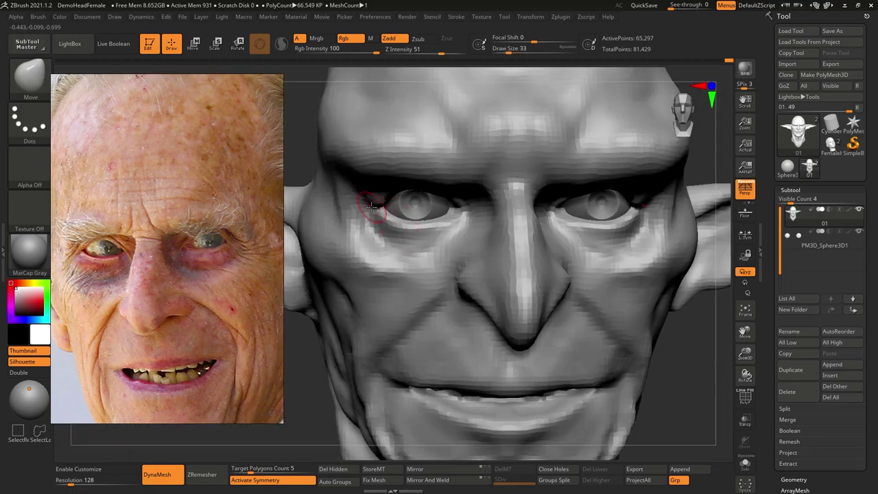
Step: Switch to the DamStandard brush, mark the upper eyelid crease on portrait and sculpt as a temporary annotation, and dismiss it
mouse_move(446, 223)
right_down()
mouse_move(457, 216)
mouse_move(456, 158)
right_up()
key(b)
key(d)
key(s)
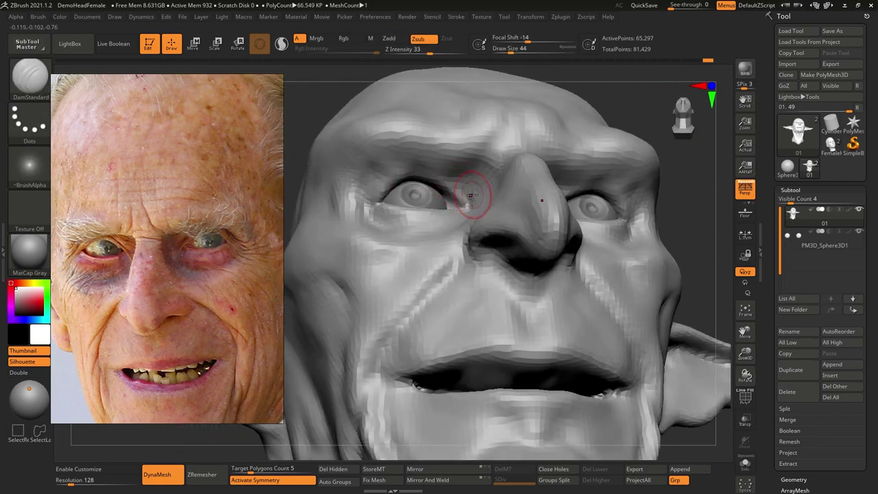
key(Print)
drag(641, 116, 55, 363)
mouse_move(75, 254)
mouse_down()
mouse_move(94, 239)
mouse_move(134, 252)
mouse_up()
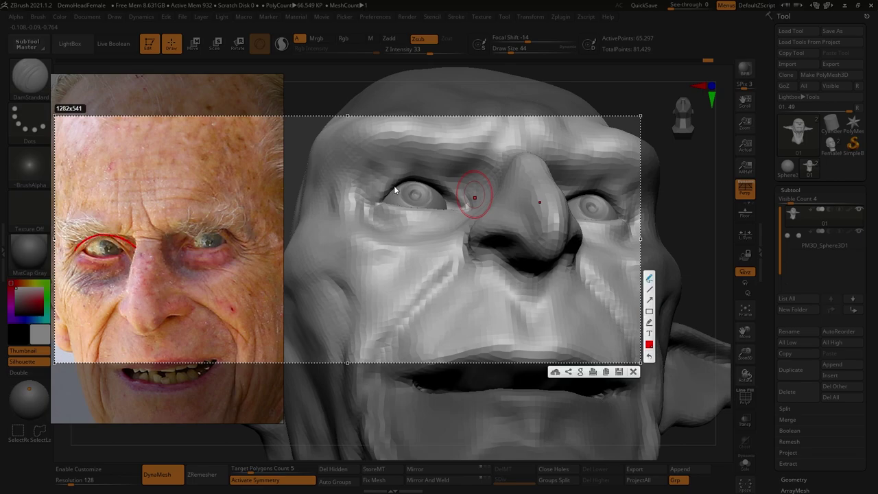
drag(370, 198, 383, 178)
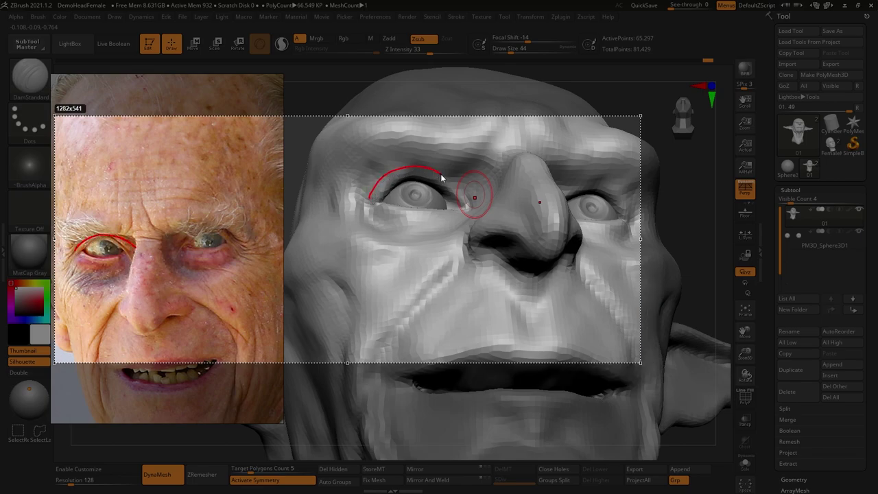
mouse_move(452, 184)
mouse_down()
mouse_move(473, 210)
mouse_move(446, 180)
mouse_up()
key(Escape)
Step: Remesh the head with DynaMesh and carve the creases around the eyelids with the DamStandard brush
ctrl+drag(677, 158, 689, 173)
mouse_move(447, 182)
mouse_down()
mouse_move(410, 171)
mouse_move(388, 180)
mouse_up()
right_drag(389, 182, 376, 195)
drag(379, 187, 371, 204)
right_drag(371, 205, 376, 201)
key(bracketleft)
key(bracketleft)
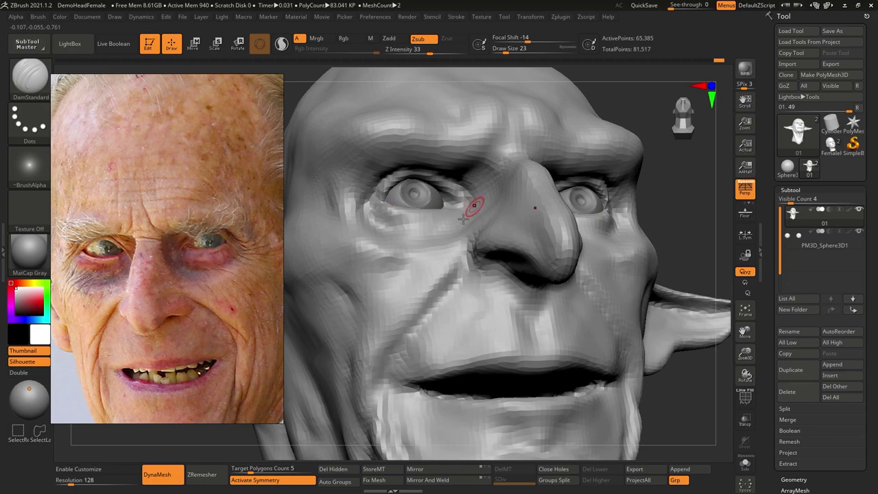
right_drag(476, 204, 476, 181)
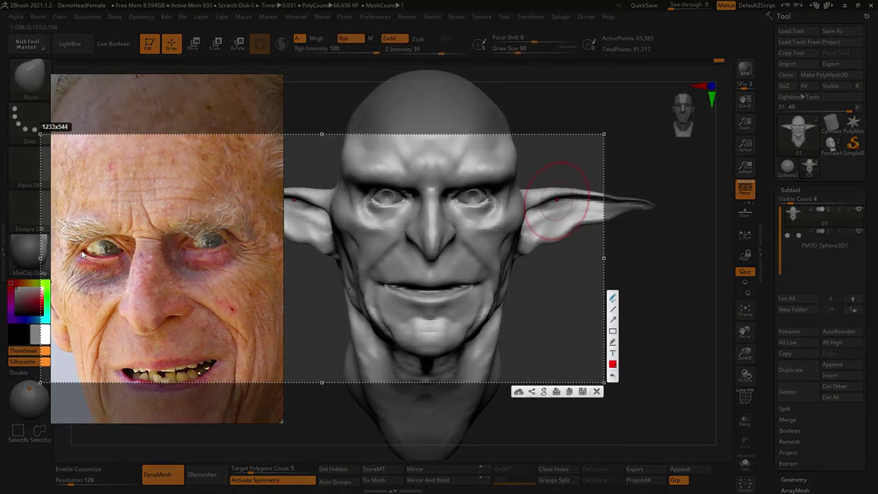
Step: Mark the portrait's eye opening in red and the inner eye area on portrait and sculpt in green, and dismiss the annotation
drag(82, 252, 129, 254)
click(613, 364)
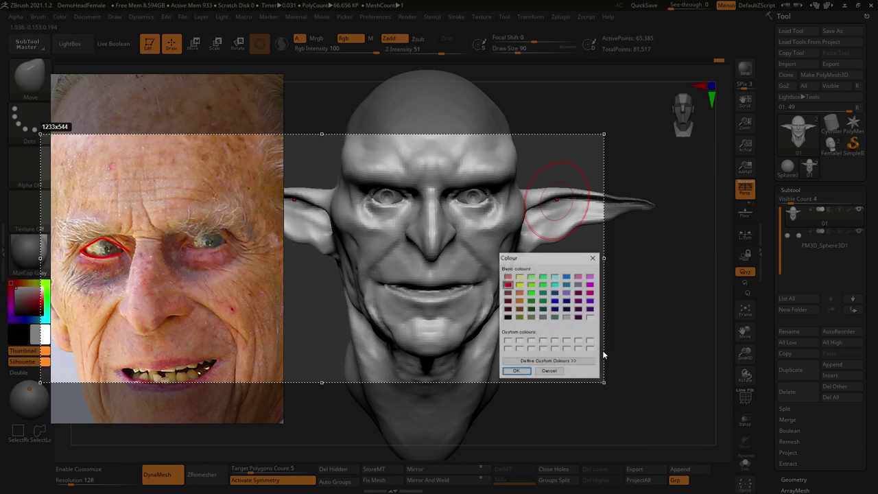
click(524, 374)
mouse_move(107, 245)
mouse_down()
mouse_move(107, 256)
mouse_move(105, 246)
mouse_up()
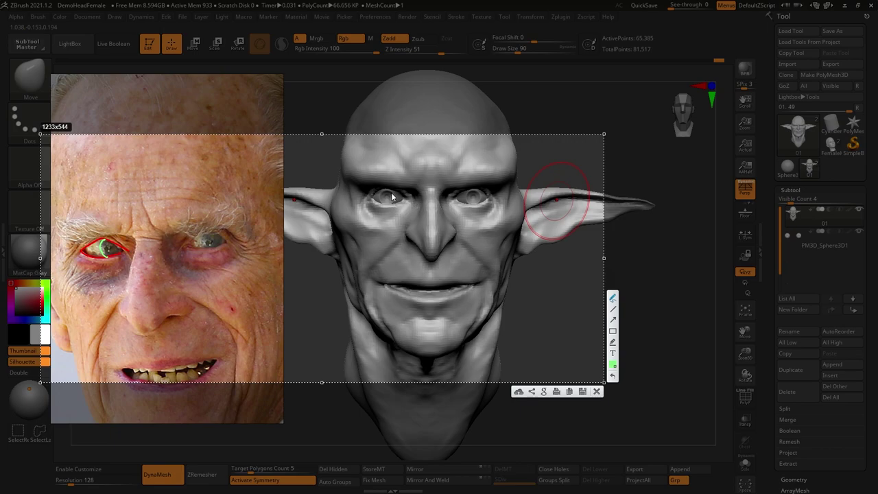
mouse_move(392, 193)
mouse_down()
mouse_move(385, 198)
mouse_move(392, 203)
mouse_up()
drag(393, 195, 404, 199)
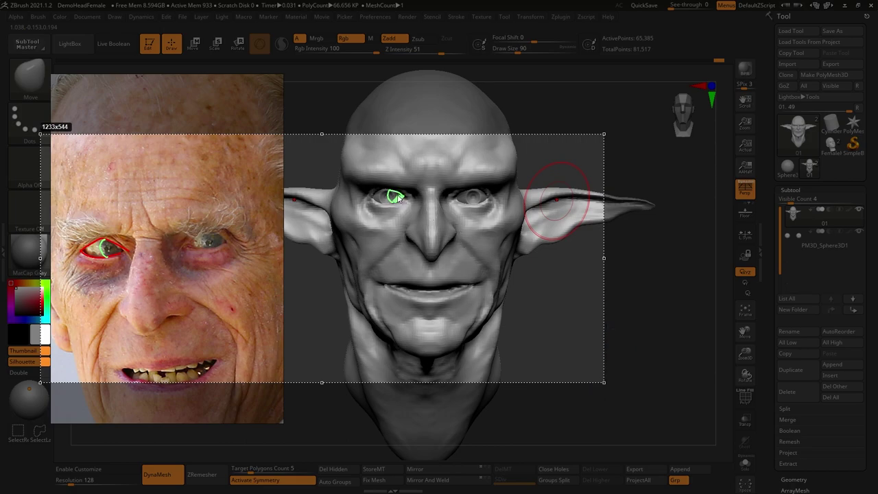
key(Escape)
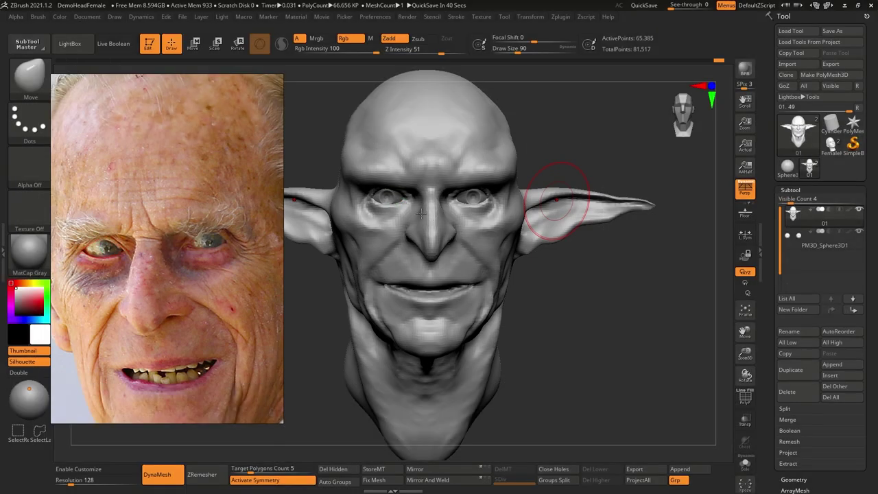
Step: Rescale the eyeballs slightly, then return to the head mesh in Draw mode and adjust the brush size
alt+click(391, 199)
key(e)
drag(387, 198, 397, 205)
key(q)
alt+click(419, 204)
ctrl+right_drag(419, 204, 409, 202)
key(s)
drag(409, 201, 401, 202)
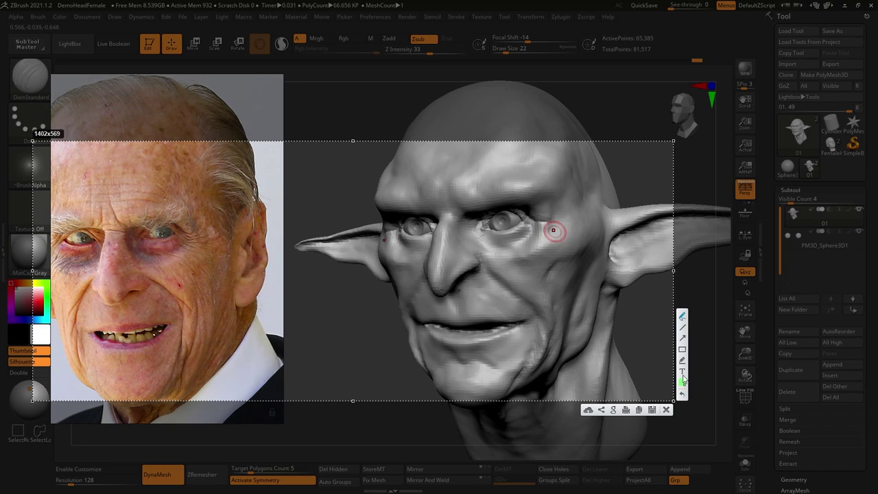
Step: Mark the wrinkles radiating from the outer eye corner in green on portrait and sculpt, plus the lid and nose-side lines on the sculpt
mouse_move(181, 226)
mouse_down()
mouse_move(205, 220)
mouse_move(215, 231)
mouse_move(232, 256)
mouse_move(231, 295)
mouse_up()
drag(180, 257, 206, 335)
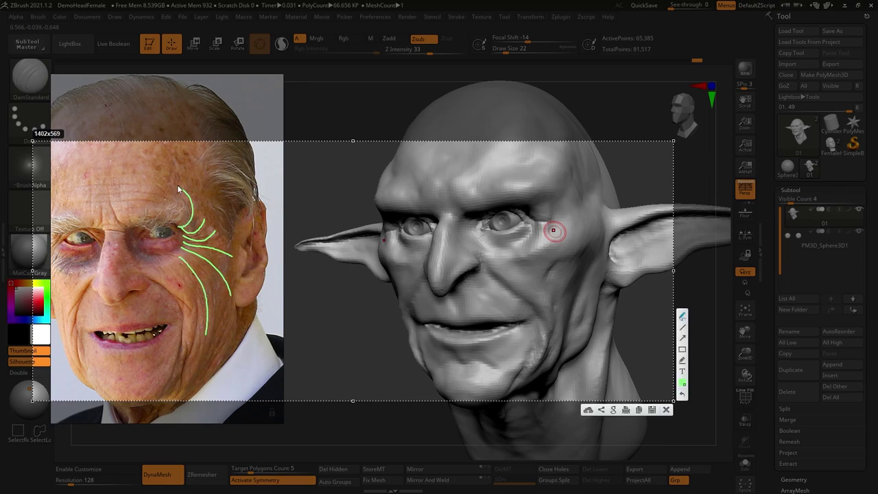
mouse_move(168, 203)
mouse_down()
mouse_move(105, 206)
mouse_move(145, 228)
mouse_move(112, 228)
mouse_move(116, 248)
mouse_up()
drag(525, 209, 580, 209)
mouse_move(531, 224)
mouse_down()
mouse_move(591, 266)
mouse_move(559, 260)
mouse_move(572, 309)
mouse_up()
drag(520, 246, 554, 315)
mouse_move(528, 212)
mouse_down()
mouse_move(579, 180)
mouse_move(548, 161)
mouse_up()
drag(437, 185, 519, 176)
mouse_move(450, 198)
mouse_down()
mouse_move(484, 223)
mouse_move(437, 216)
mouse_move(451, 236)
mouse_move(441, 239)
mouse_up()
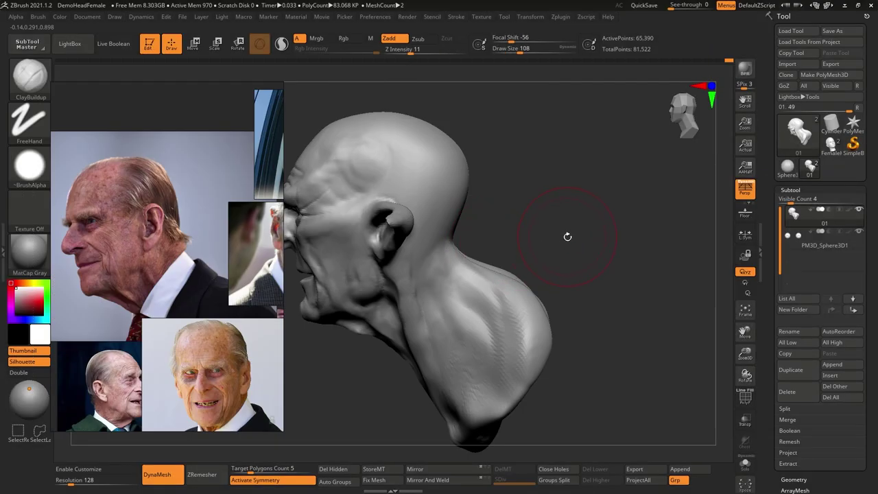
Step: Mark the nape in green on the profile portrait and sculpt as a temporary annotation, and dismiss it
key(Print)
drag(657, 125, 31, 427)
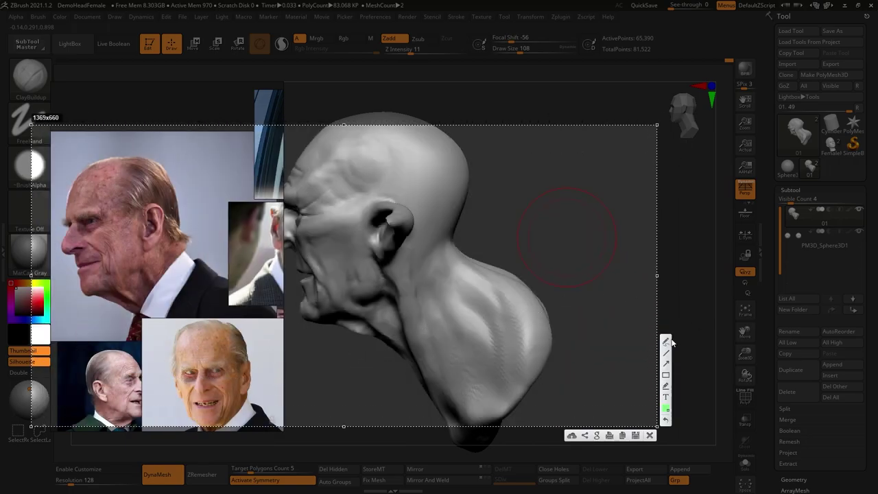
mouse_move(177, 229)
mouse_down()
mouse_move(185, 242)
mouse_move(173, 267)
mouse_up()
mouse_move(460, 207)
mouse_down()
mouse_move(478, 262)
mouse_move(454, 301)
mouse_move(461, 211)
mouse_move(446, 145)
mouse_up()
key(Escape)
Step: Build up the nape and back of the neck with the ClayBuildup brush, then switch to the Move brush
drag(484, 241, 431, 254)
key(s)
key(s)
mouse_move(421, 264)
mouse_down()
mouse_move(475, 249)
mouse_move(425, 254)
mouse_move(407, 272)
mouse_up()
right_drag(406, 272, 445, 261)
key(b)
key(m)
key(v)
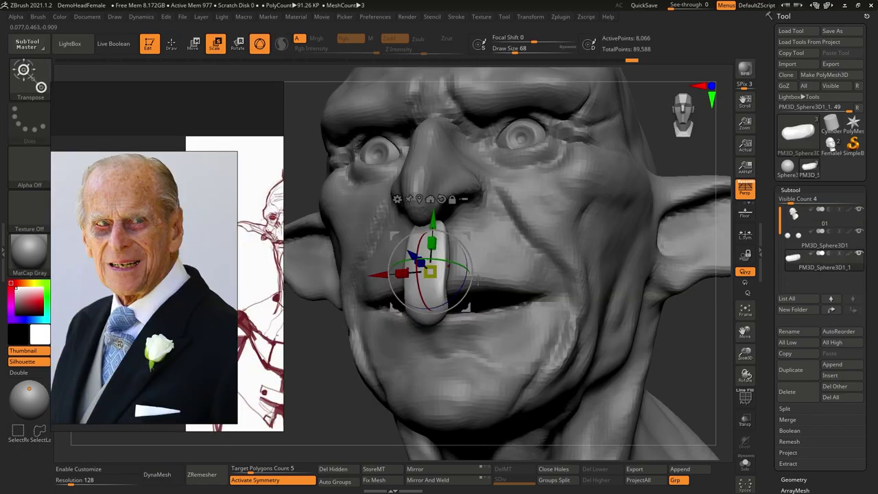
Step: Mark the individual lower teeth in green on the portrait as a temporary annotation, and dismiss it
right_drag(590, 288, 570, 268)
scroll(234, 266, up, 8)
key(Print)
drag(682, 390, 73, 196)
drag(142, 266, 141, 273)
drag(152, 265, 151, 273)
drag(163, 265, 168, 275)
drag(182, 274, 184, 279)
drag(192, 266, 204, 274)
drag(219, 264, 219, 271)
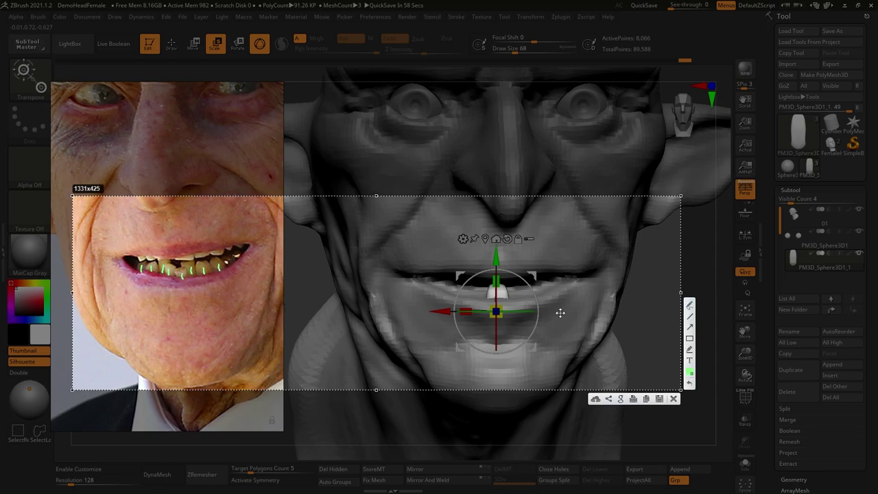
key(Escape)
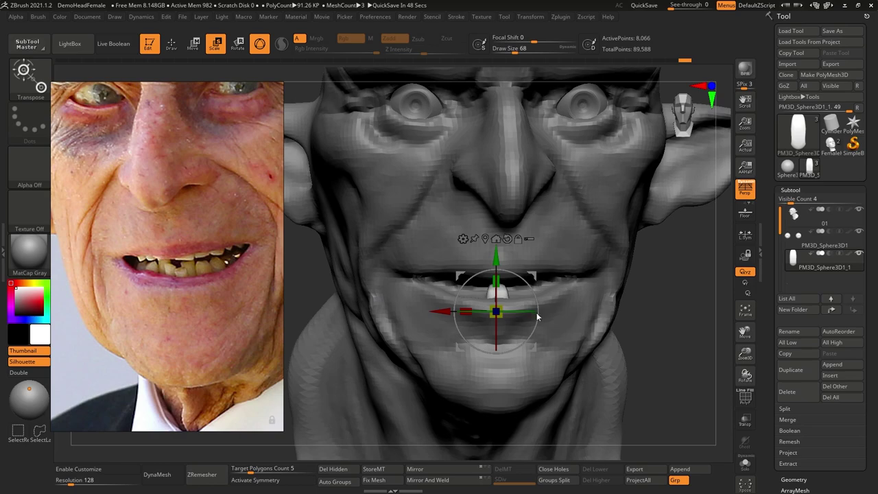
Step: Raise the lower front tooth slightly, copy it sideways and adjust the copy's placement beside the first tooth
drag(499, 260, 499, 257)
ctrl+drag(440, 312, 456, 315)
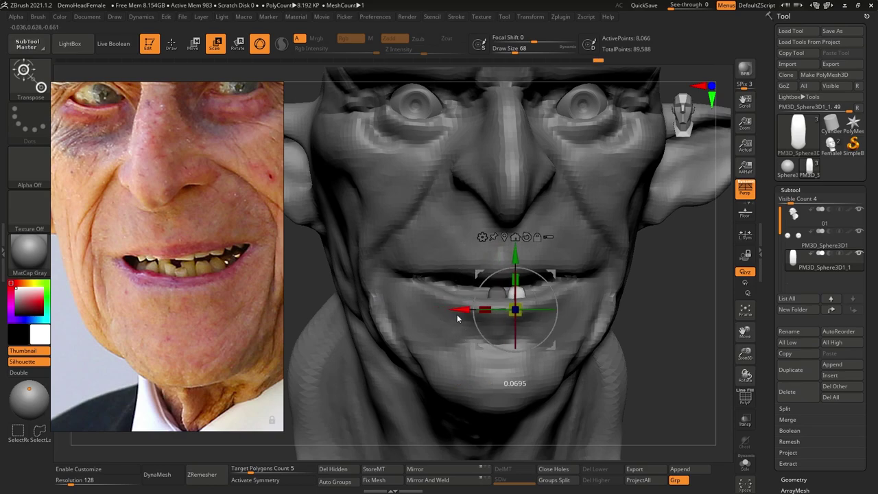
right_drag(495, 319, 443, 330)
drag(519, 321, 520, 324)
right_drag(508, 326, 459, 325)
drag(499, 322, 496, 305)
drag(525, 325, 520, 330)
right_drag(519, 330, 508, 312)
Step: Copy the tooth repeatedly to both sides along the lower lip to form a row of eight lower teeth
ctrl+drag(503, 304, 521, 303)
right_drag(520, 312, 456, 289)
ctrl+drag(457, 288, 427, 289)
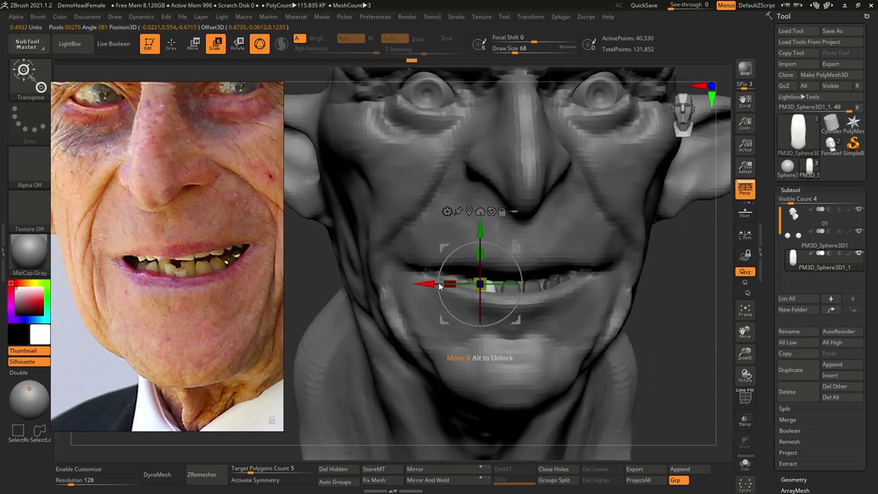
right_drag(439, 302, 494, 306)
right_drag(494, 306, 433, 291)
ctrl+drag(426, 290, 406, 291)
right_drag(405, 291, 452, 300)
ctrl+drag(412, 290, 401, 289)
mouse_move(451, 301)
right_down()
mouse_move(474, 312)
mouse_move(521, 291)
right_up()
ctrl+drag(379, 286, 367, 286)
mouse_move(521, 292)
right_down()
mouse_move(533, 289)
mouse_move(512, 286)
right_up()
Step: Switch to the Move Topological brush and push the first lower teeth into uneven shapes and positions
key(b)
key(m)
key(t)
key(s)
drag(510, 287, 512, 286)
right_drag(512, 286, 491, 293)
key(s)
drag(493, 294, 490, 294)
right_drag(528, 292, 509, 293)
mouse_move(509, 289)
mouse_down()
mouse_move(547, 273)
mouse_move(532, 277)
mouse_up()
drag(515, 285, 465, 287)
Step: Vary the height, tilt and spacing of the remaining lower teeth with the Move Topological brush at different sizes
key(s)
drag(422, 283, 435, 284)
key(s)
drag(445, 288, 429, 275)
mouse_move(484, 283)
right_down()
mouse_move(446, 285)
mouse_move(472, 282)
mouse_move(455, 275)
mouse_move(414, 287)
mouse_move(439, 284)
right_up()
drag(424, 285, 421, 292)
key(s)
drag(455, 295, 449, 295)
mouse_move(449, 295)
right_down()
mouse_move(415, 291)
mouse_move(445, 290)
right_up()
drag(449, 291, 477, 294)
key(s)
drag(477, 289, 464, 282)
key(s)
drag(481, 295, 484, 285)
drag(512, 278, 499, 285)
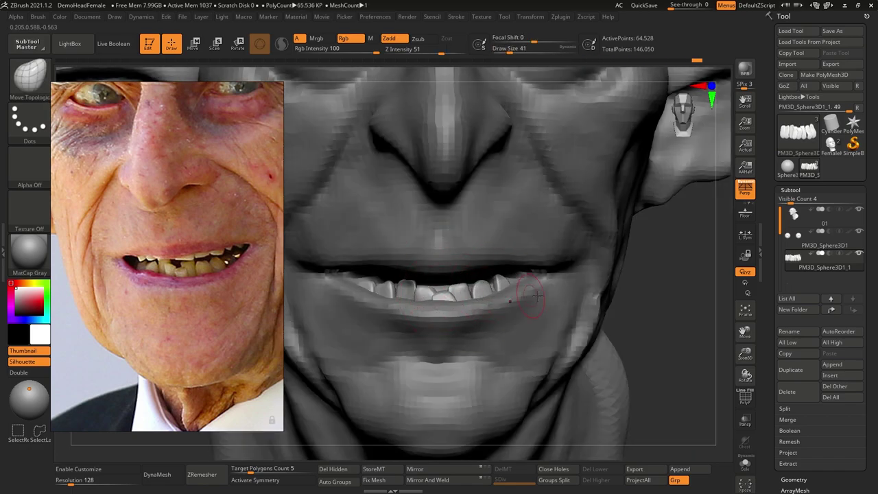
Step: Trace the uneven contours of the lower teeth in green on the portrait as a temporary annotation
key(Print)
drag(86, 203, 640, 387)
drag(226, 265, 215, 255)
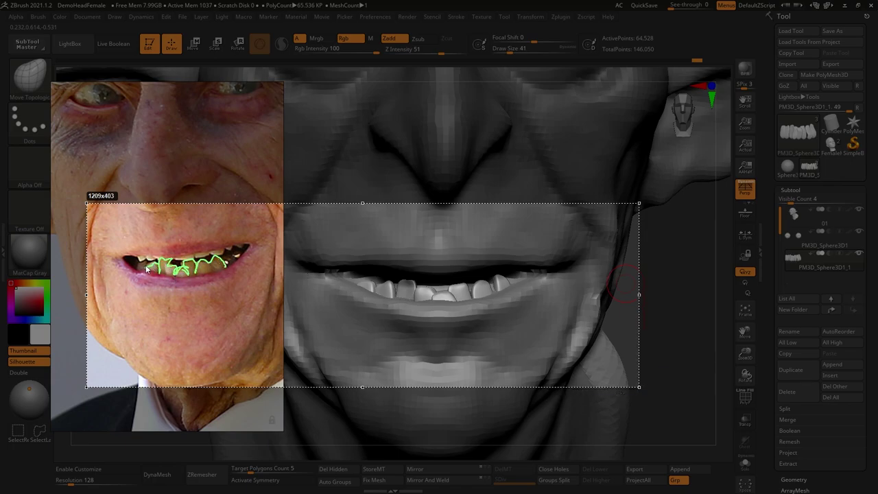
drag(145, 270, 135, 276)
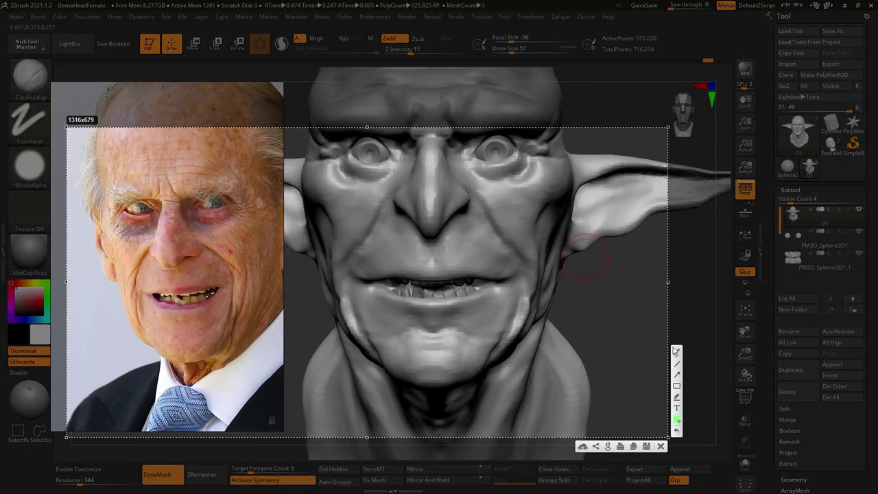
Step: Mark the nasolabial fold and the cheek and chin folds around the mouth in green on portrait and sculpt
mouse_move(205, 244)
mouse_down()
mouse_move(249, 285)
mouse_move(234, 286)
mouse_move(214, 343)
mouse_up()
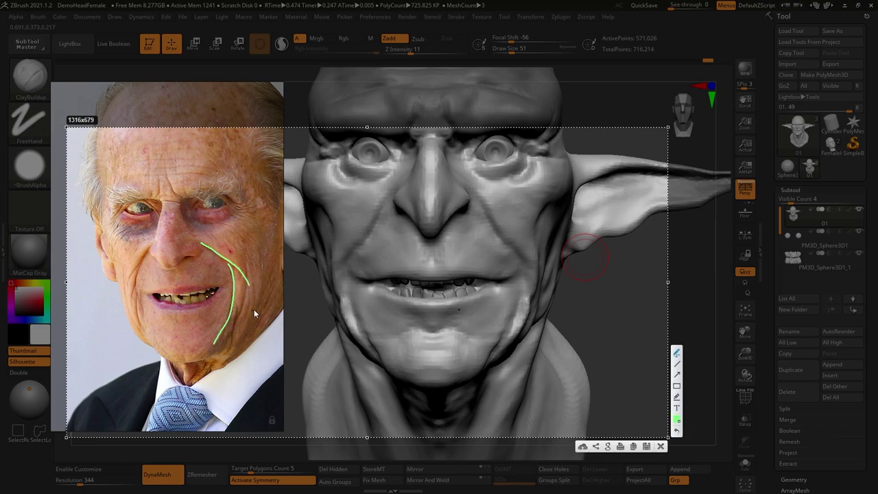
drag(237, 307, 224, 351)
drag(473, 196, 538, 292)
drag(499, 231, 508, 240)
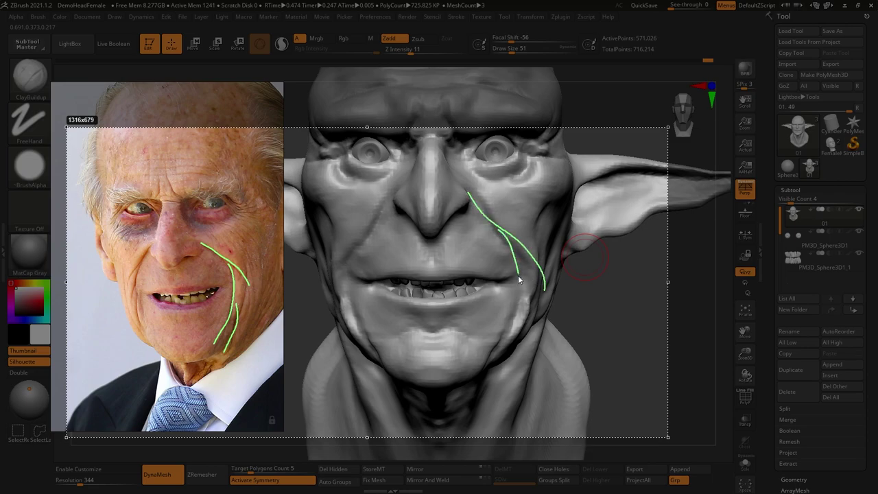
drag(512, 321, 485, 370)
mouse_move(525, 298)
mouse_down()
mouse_move(515, 351)
mouse_move(482, 337)
mouse_move(456, 363)
mouse_up()
drag(216, 320, 199, 340)
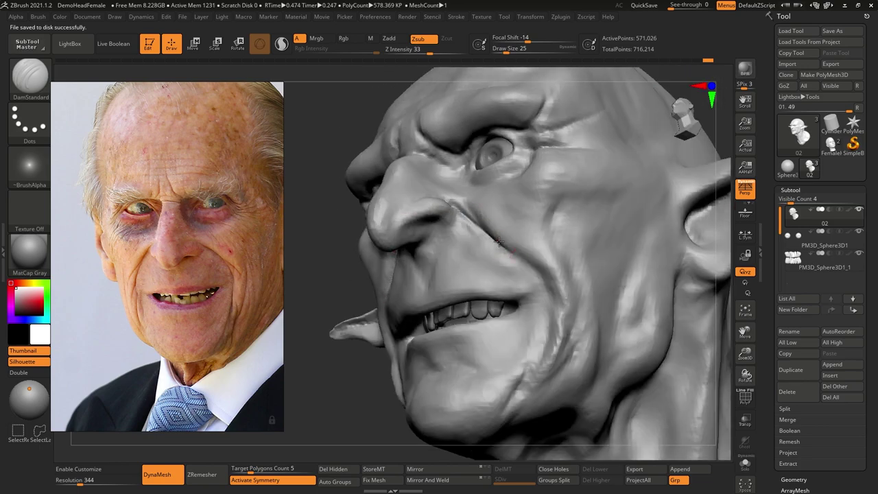
Step: Carve the nasolabial fold from the nostril down past the mouth corner with the DamStandard brush, smoothing parts of it
drag(493, 236, 542, 275)
right_drag(542, 276, 540, 262)
drag(539, 262, 548, 291)
right_drag(549, 291, 515, 251)
drag(515, 251, 529, 306)
mouse_move(529, 281)
right_down()
mouse_move(550, 321)
mouse_move(539, 274)
right_up()
shift+drag(539, 275, 534, 329)
right_drag(534, 330, 549, 274)
drag(549, 274, 530, 333)
mouse_move(530, 333)
right_down()
mouse_move(556, 302)
mouse_move(545, 280)
right_up()
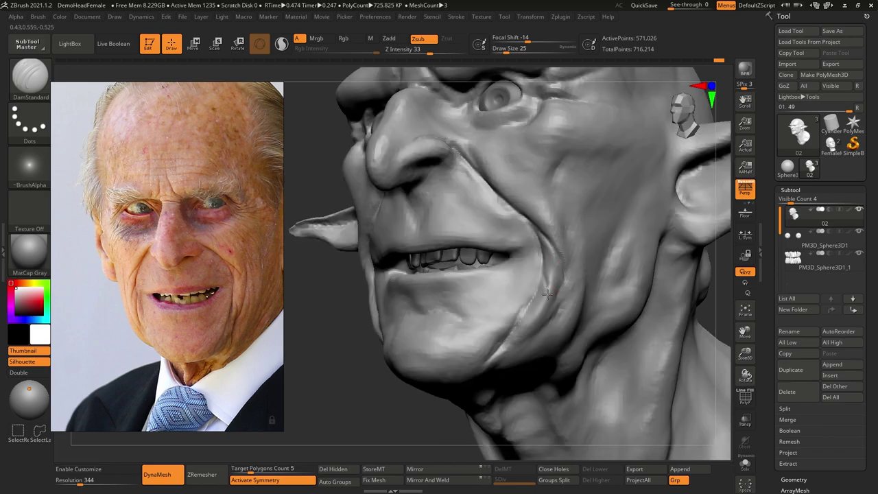
Step: Smooth the cheek and carve additional folds beside the mouth corner and jaw with a resized DamStandard brush
key(bracketleft)
shift+drag(571, 261, 581, 211)
mouse_move(580, 211)
right_down()
mouse_move(542, 261)
mouse_move(592, 298)
right_up()
key(s)
drag(593, 298, 588, 297)
drag(588, 287, 571, 347)
mouse_move(571, 347)
right_down()
mouse_move(545, 315)
mouse_move(563, 269)
right_up()
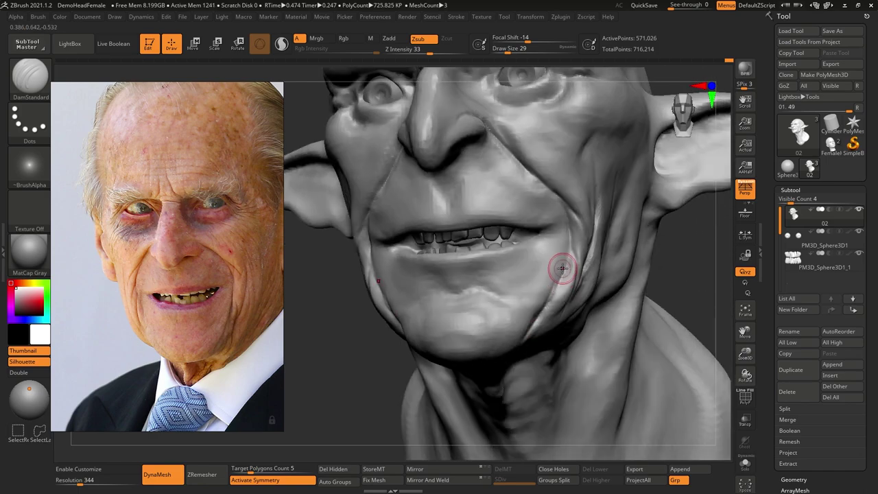
drag(562, 252, 533, 294)
mouse_move(534, 294)
right_down()
mouse_move(554, 223)
mouse_move(572, 219)
right_up()
Step: Switch to the Standard brush and refine the forms around the lips and cheeks
key(b)
key(m)
key(v)
key(b)
key(s)
key(t)
right_drag(518, 247, 543, 236)
drag(547, 233, 435, 260)
right_drag(435, 260, 576, 227)
drag(576, 223, 460, 196)
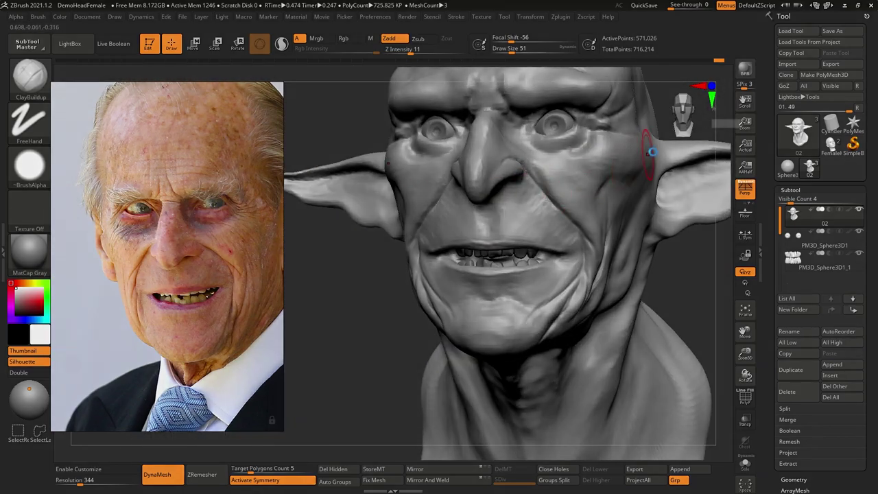
Step: Mark the nose tip in green on portrait and sculpt as a temporary annotation, and dismiss it
key(Print)
drag(708, 104, 78, 431)
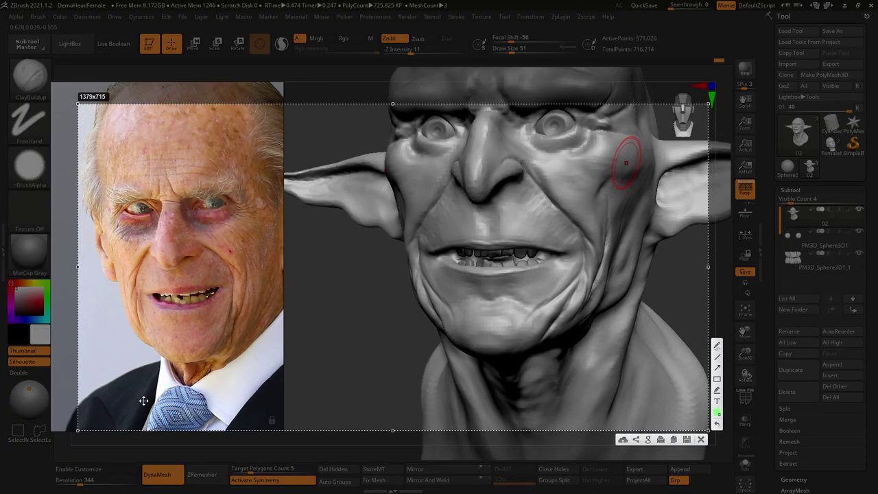
drag(169, 268, 169, 260)
drag(472, 199, 478, 200)
drag(477, 200, 475, 168)
key(Escape)
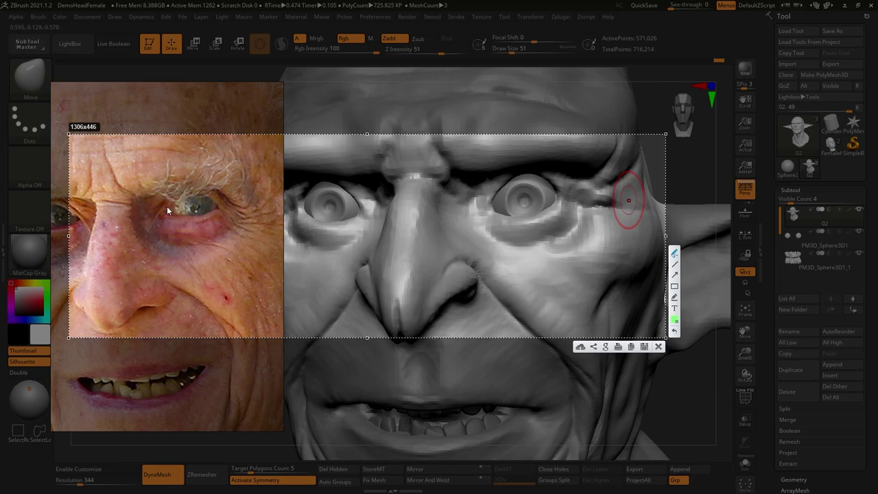
Step: Outline the eye opening and lower lid rim in green on portrait and sculpt, with the portrait's outer-corner wrinkles
mouse_move(155, 220)
mouse_down()
mouse_move(177, 199)
mouse_move(228, 207)
mouse_move(173, 208)
mouse_move(178, 216)
mouse_move(223, 204)
mouse_move(248, 218)
mouse_up()
drag(247, 231, 223, 204)
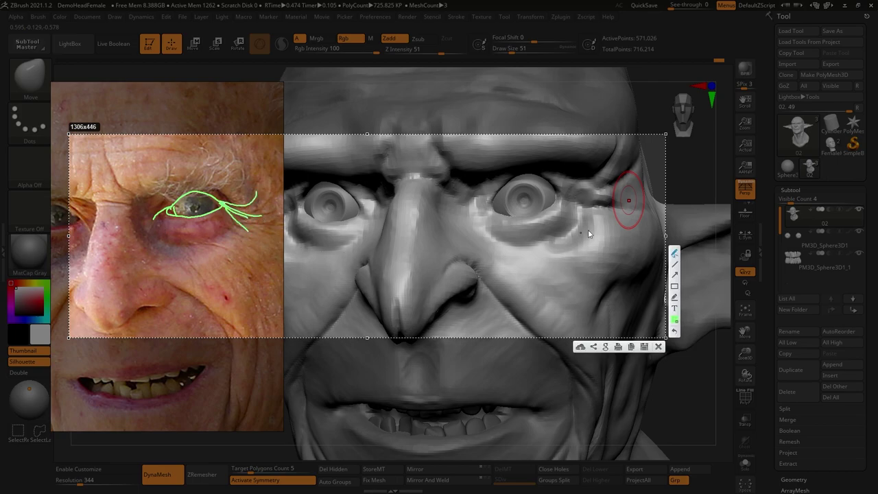
mouse_move(500, 187)
mouse_down()
mouse_move(486, 200)
mouse_move(490, 210)
mouse_move(501, 188)
mouse_up()
drag(501, 189, 504, 187)
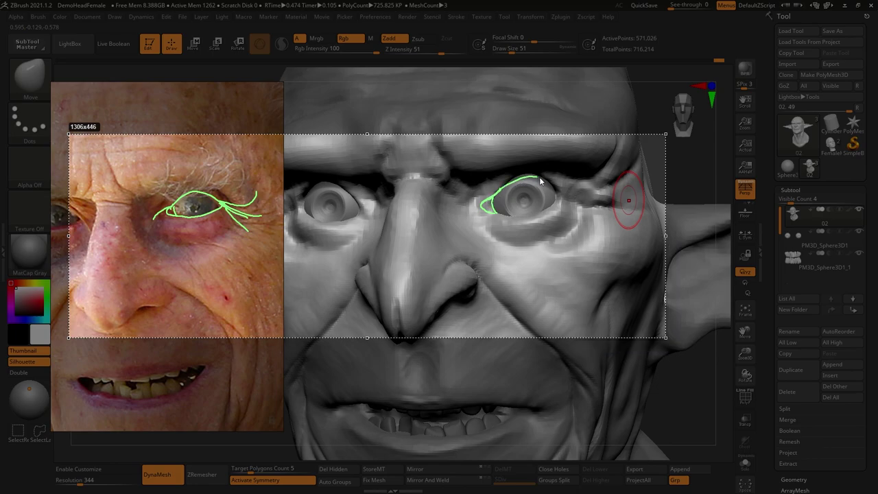
mouse_move(565, 192)
mouse_down()
mouse_move(539, 213)
mouse_move(492, 212)
mouse_move(484, 204)
mouse_up()
mouse_move(162, 222)
mouse_down()
mouse_move(224, 210)
mouse_move(170, 221)
mouse_up()
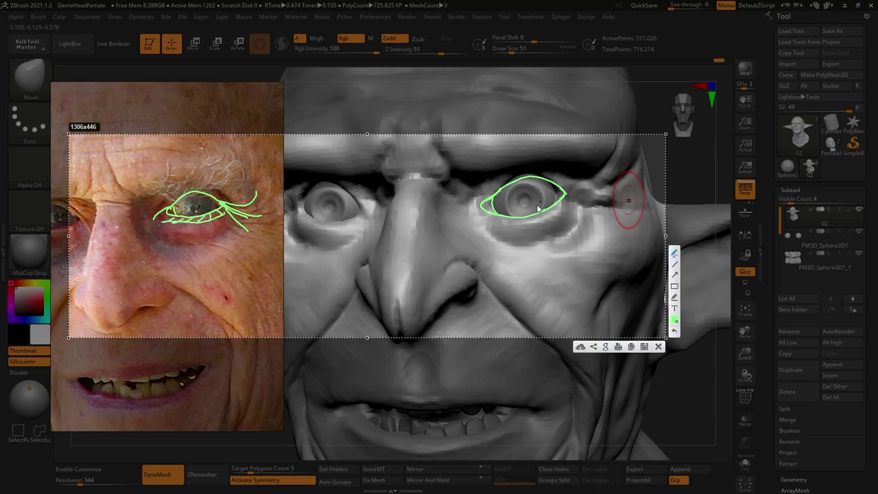
mouse_move(481, 220)
mouse_down()
mouse_move(539, 223)
mouse_move(490, 218)
mouse_up()
Step: Mark the upper eyelid crease on portrait and sculpt and the sculpt's outer-corner wrinkles in green, and dismiss the annotation
mouse_move(171, 201)
mouse_down()
mouse_move(153, 210)
mouse_move(195, 187)
mouse_up()
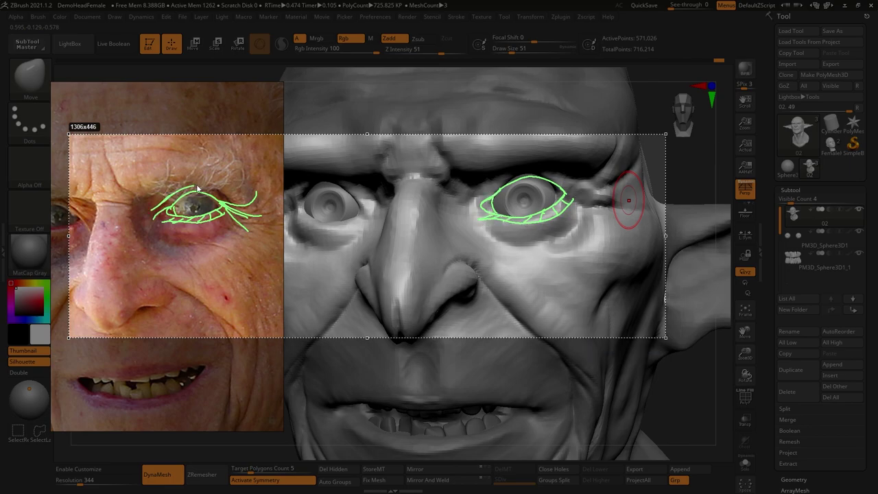
mouse_move(471, 199)
mouse_down()
mouse_move(498, 177)
mouse_move(601, 195)
mouse_move(623, 180)
mouse_up()
mouse_move(609, 148)
mouse_down()
mouse_move(577, 190)
mouse_move(620, 213)
mouse_up()
drag(578, 210, 619, 232)
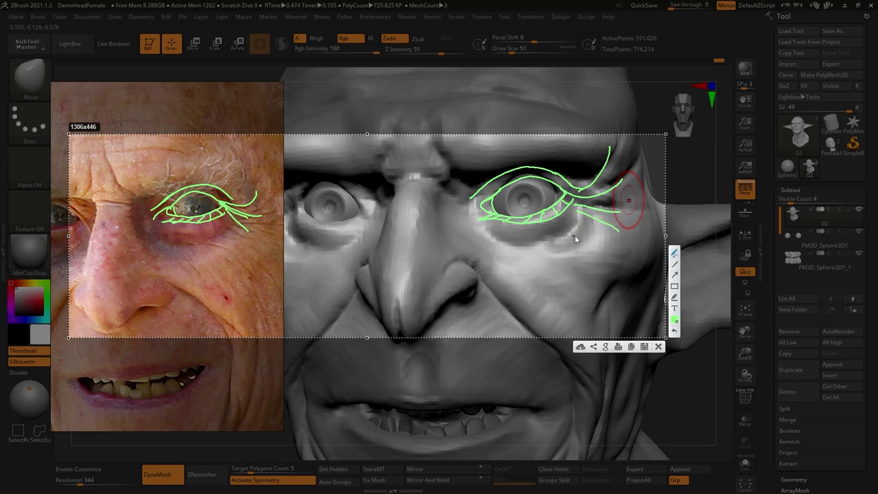
key(Escape)
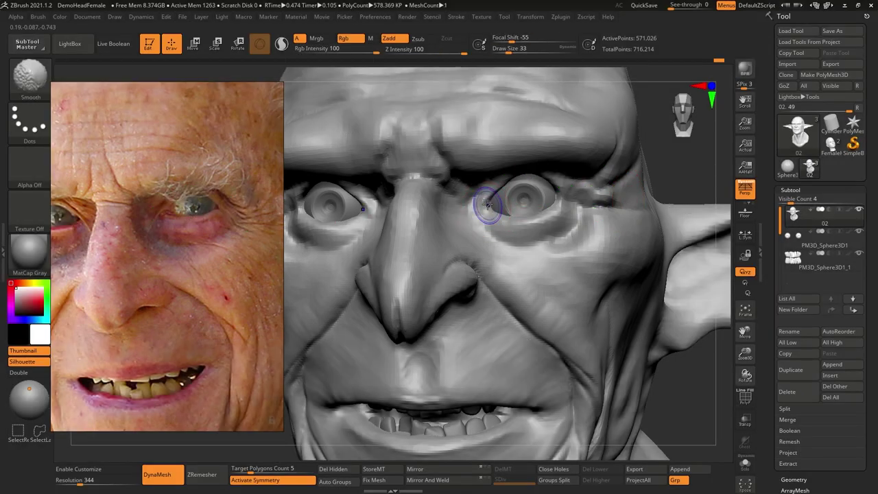
Step: Smooth the area around the eye's inner corner and lower lid and refine the inner-corner form
right_drag(535, 183, 525, 195)
shift+drag(490, 218, 536, 230)
key(bracketleft)
mouse_move(483, 216)
mouse_down()
mouse_move(471, 205)
mouse_move(493, 207)
mouse_up()
key(bracketleft)
key(bracketright)
right_drag(501, 210, 488, 203)
shift+right_drag(573, 220, 558, 195)
Step: Carve the creases around the eye's outer and inner corners with the DamStandard brush and smooth the brow area
key(b)
key(d)
key(s)
drag(584, 204, 559, 196)
right_drag(562, 197, 559, 167)
mouse_move(558, 167)
mouse_down()
mouse_move(495, 166)
mouse_move(476, 186)
mouse_up()
right_drag(477, 186, 469, 187)
mouse_move(447, 160)
shift+mouse_down()
mouse_move(437, 133)
mouse_move(455, 134)
shift+mouse_up()
right_drag(490, 125, 555, 221)
right_drag(484, 196, 475, 191)
drag(475, 191, 496, 206)
Step: Define the lower eyelid rim with the Standard brush at draw size 14, and undo the last stroke
right_drag(536, 205, 560, 219)
key(b)
key(c)
key(b)
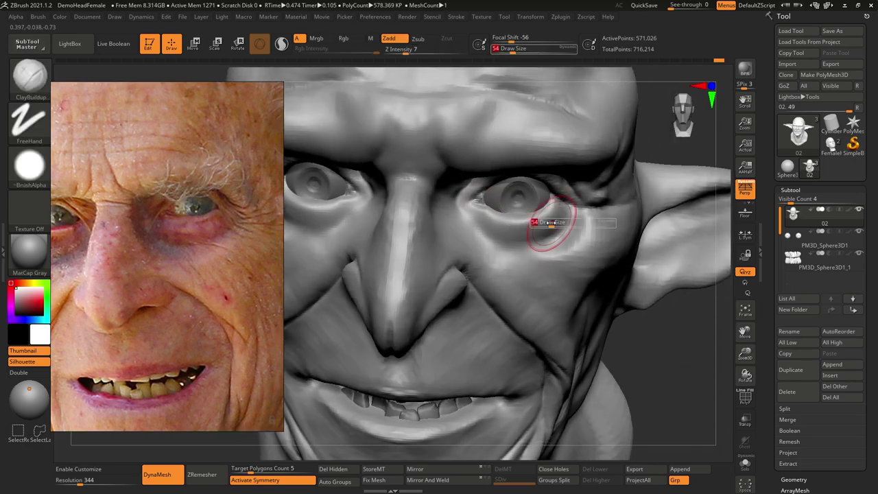
key(b)
key(s)
key(t)
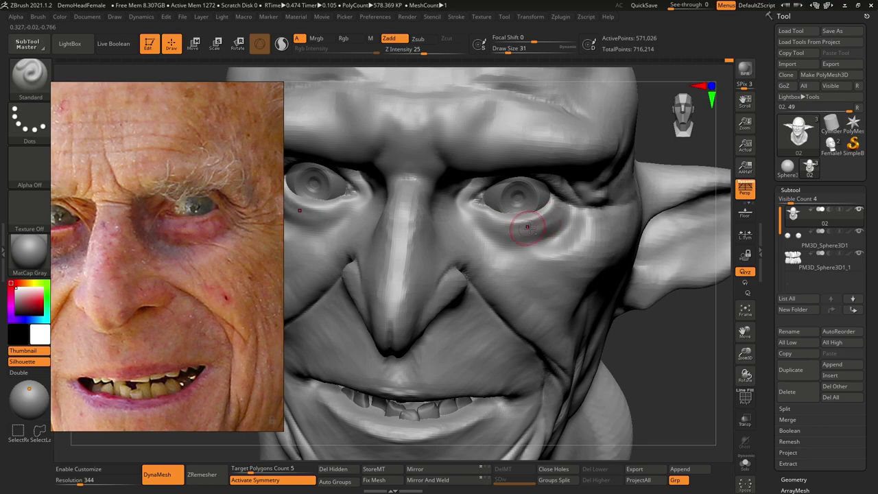
key(s)
mouse_move(472, 214)
mouse_down()
mouse_move(464, 212)
mouse_move(474, 198)
mouse_up()
key(ctrl+z)
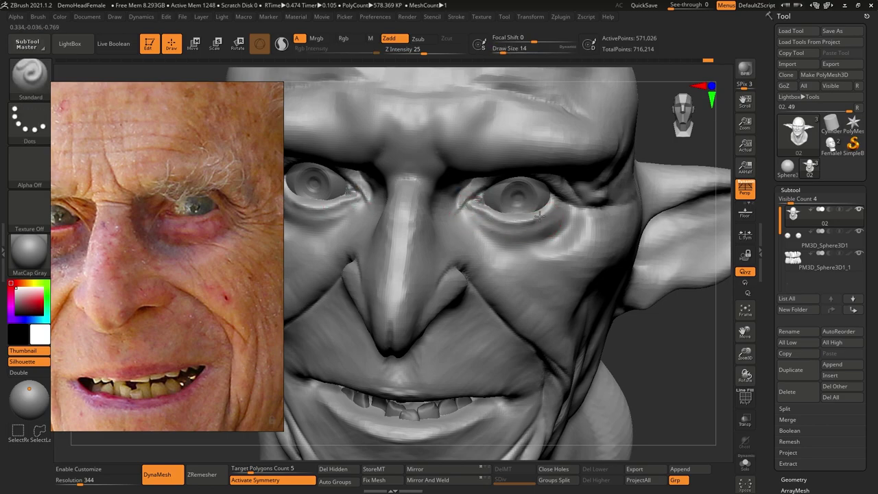
Step: Carve wrinkles at the eye's outer corner with a resized DamStandard brush
key(b)
key(d)
key(s)
key(s)
drag(567, 207, 562, 208)
drag(562, 205, 591, 214)
Step: Reshape the upper eyelid with the Move brush and refine the eye-corner folds with ClayBuildup and DamStandard
right_drag(591, 213, 551, 177)
key(b)
key(m)
key(v)
drag(541, 168, 516, 159)
key(b)
key(c)
key(b)
right_drag(588, 186, 608, 202)
key(b)
key(d)
key(s)
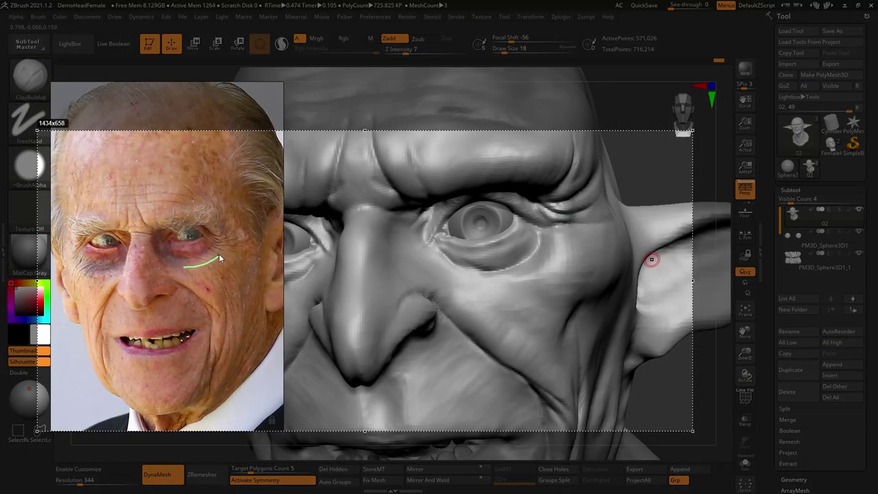
Step: Mark the curve beneath the eye bag in green on both portrait and sculpt
drag(227, 242, 229, 236)
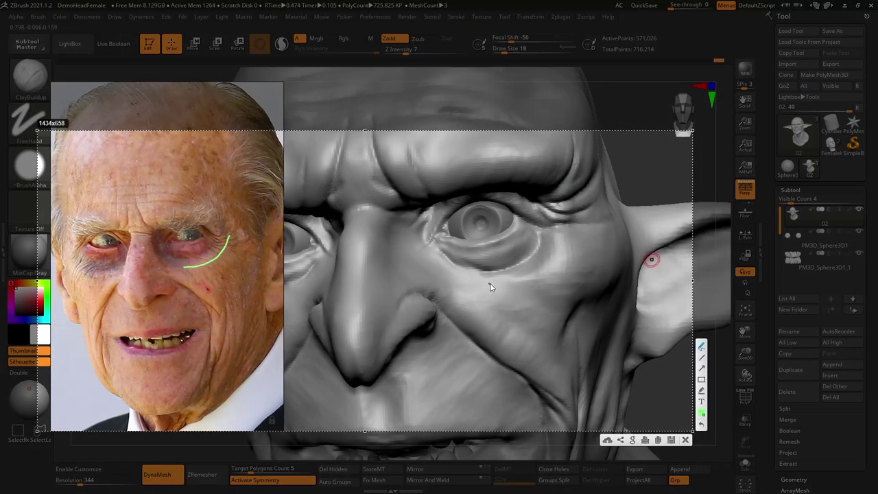
drag(490, 283, 519, 280)
drag(573, 223, 574, 222)
Step: Switch the annotation colour to blue, mark the folds crossing the eye-bag curve on portrait and sculpt, and dismiss the annotation
click(703, 415)
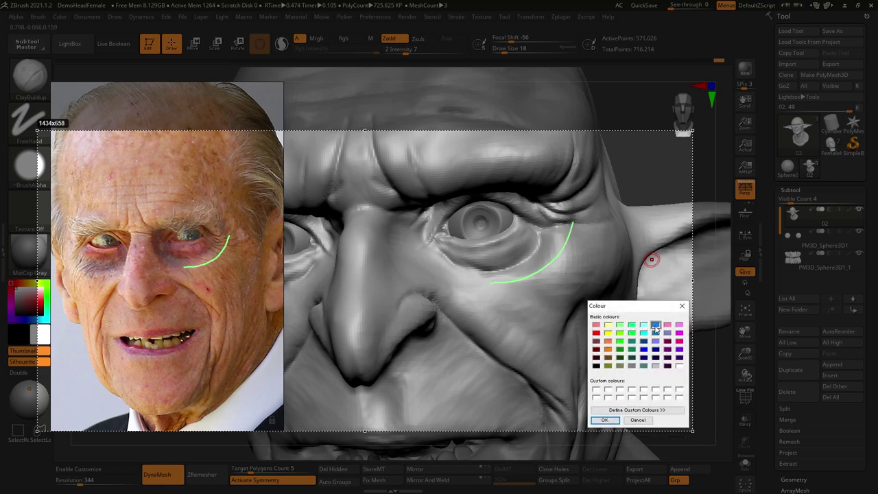
click(609, 422)
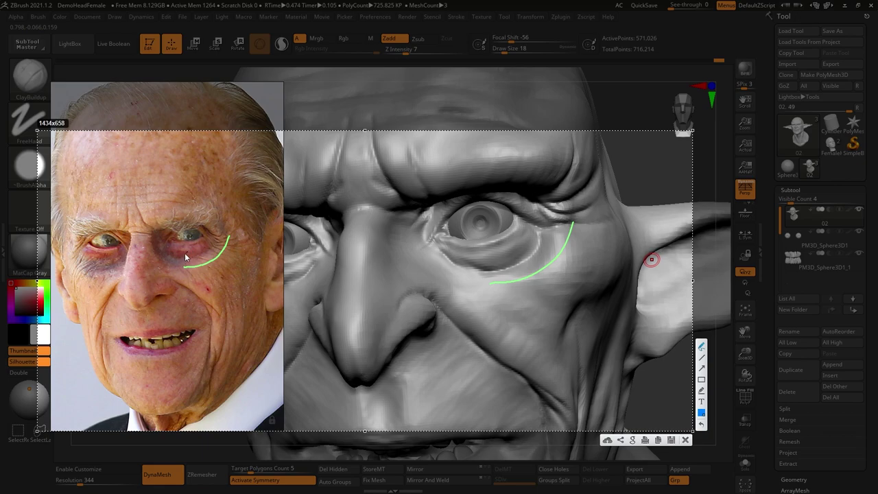
drag(181, 254, 230, 277)
drag(207, 248, 241, 267)
drag(465, 256, 554, 293)
drag(520, 251, 522, 251)
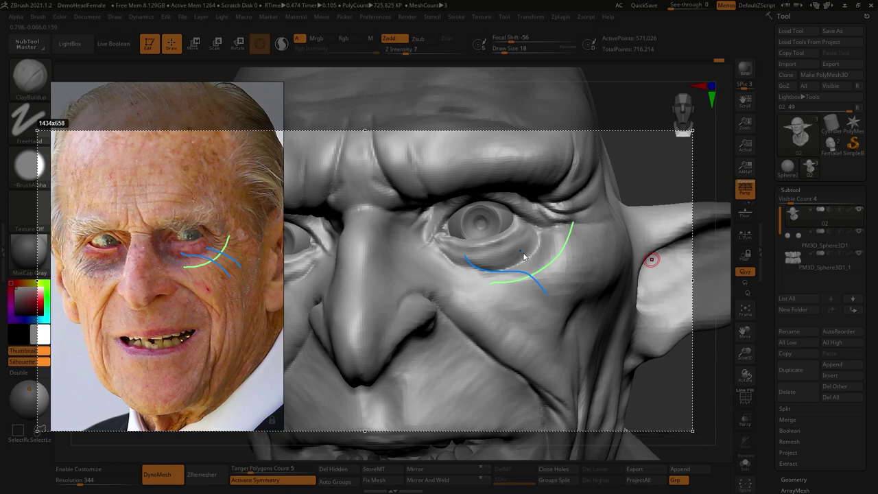
drag(570, 295, 570, 296)
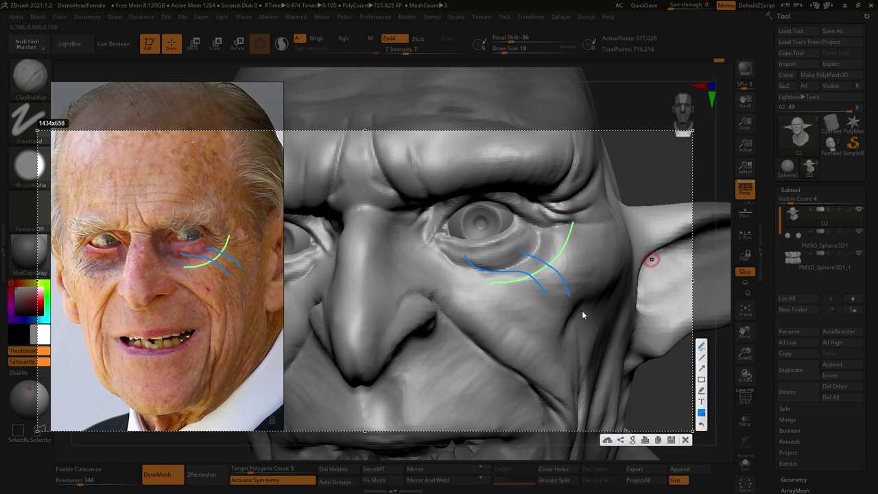
key(Escape)
Step: Build up the folds running from the eye bag into the cheek with an enlarged brush and smooth them
right_drag(541, 265, 545, 273)
key(bracketright)
key(bracketright)
drag(519, 298, 548, 302)
key(s)
drag(578, 244, 580, 243)
right_drag(551, 302, 578, 320)
drag(519, 273, 510, 271)
mouse_move(529, 267)
right_down()
mouse_move(516, 261)
mouse_move(520, 269)
right_up()
shift+drag(523, 275, 517, 300)
Step: Build up the form below the eye's inner corner with ClayBuildup at draw size 37
right_drag(535, 297, 573, 289)
mouse_move(520, 330)
right_down()
mouse_move(432, 322)
mouse_move(553, 271)
right_up()
right_drag(495, 275, 481, 273)
drag(456, 270, 490, 263)
mouse_move(490, 263)
ctrl+right_down()
mouse_move(481, 284)
mouse_move(507, 282)
ctrl+right_up()
drag(507, 283, 475, 277)
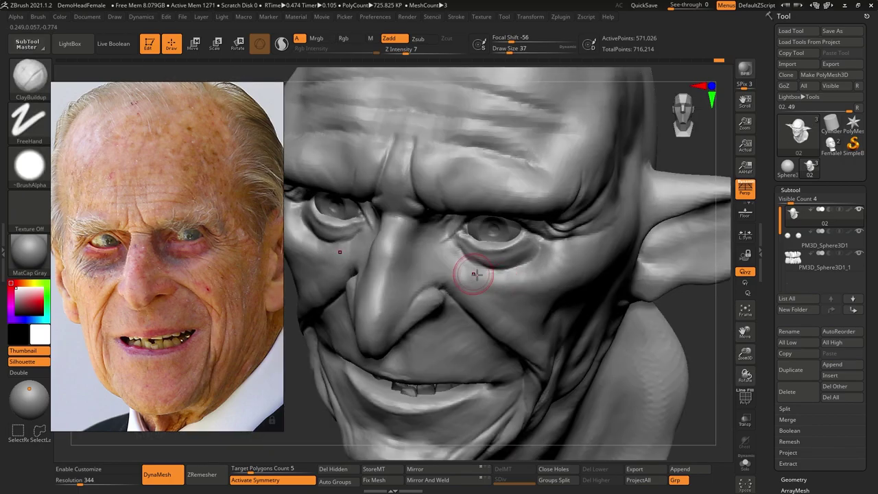
right_drag(489, 278, 472, 277)
drag(473, 277, 449, 265)
Step: Refine the transition between the side of the nose and the inner eye corner with ClayBuildup
right_drag(463, 266, 444, 262)
mouse_move(444, 262)
mouse_down()
mouse_move(429, 257)
mouse_move(430, 239)
mouse_up()
right_drag(430, 239, 463, 262)
drag(463, 263, 446, 263)
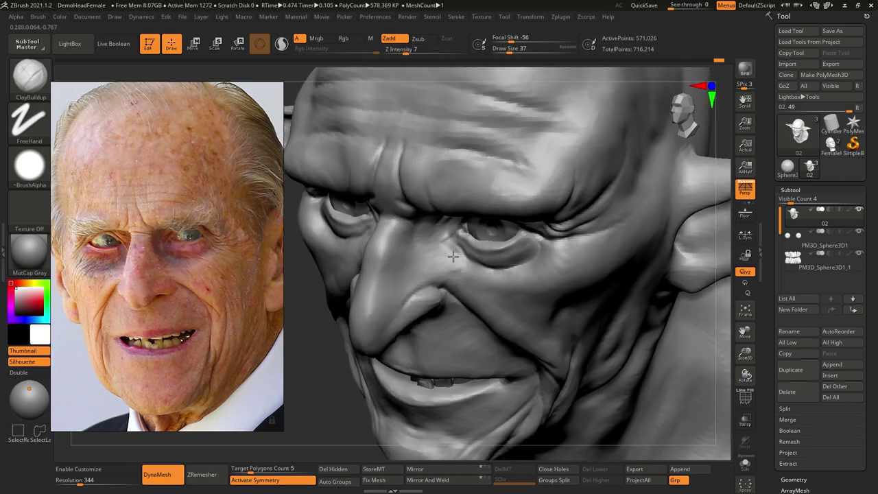
right_drag(437, 251, 420, 237)
right_drag(506, 292, 527, 292)
drag(457, 270, 431, 248)
right_drag(435, 233, 410, 224)
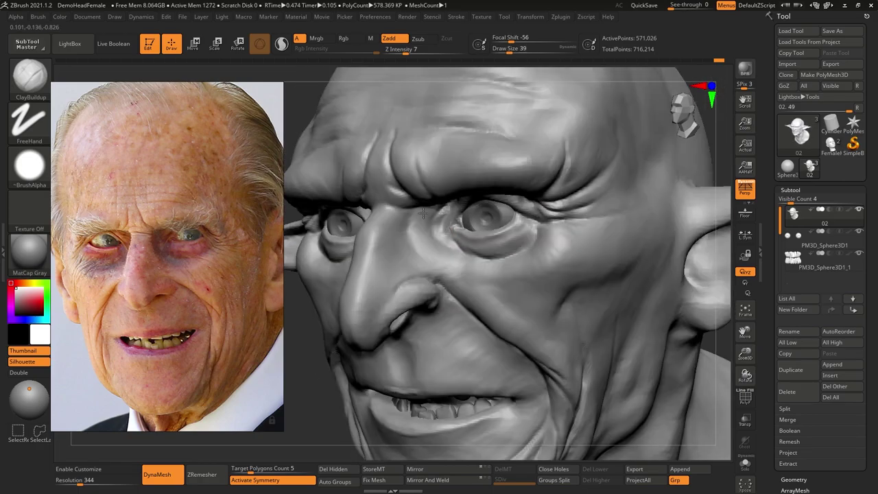
Step: Annotate the fold directions from the nose and eye across the cheek in blue on portrait and sculpt
ctrl+right_drag(532, 272, 495, 275)
right_drag(496, 274, 514, 252)
ctrl+right_drag(513, 252, 676, 240)
key(Print)
drag(154, 230, 162, 266)
mouse_move(475, 247)
mouse_down()
mouse_move(495, 307)
mouse_move(563, 307)
mouse_up()
mouse_move(477, 285)
mouse_down()
mouse_move(562, 313)
mouse_move(589, 265)
mouse_up()
drag(165, 273, 222, 254)
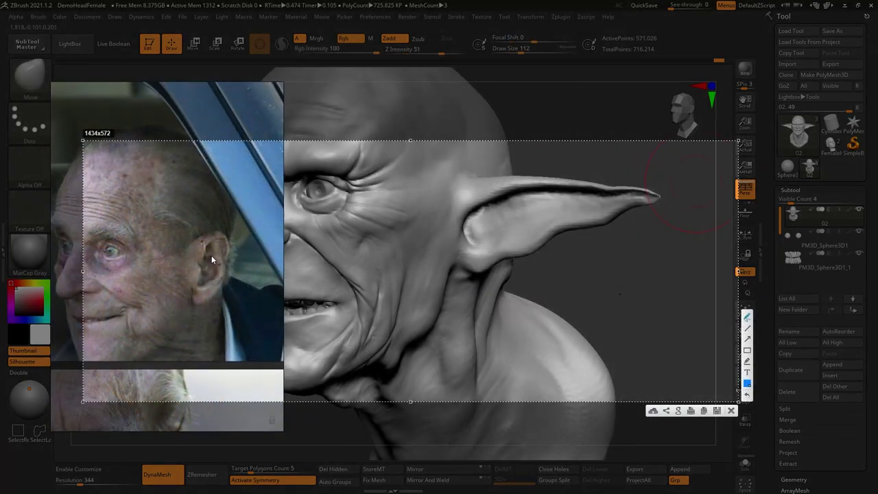
Step: Outline the ear's inner bowl in blue on portrait and sculpt, and dismiss the annotation
drag(205, 250, 199, 287)
drag(469, 236, 477, 249)
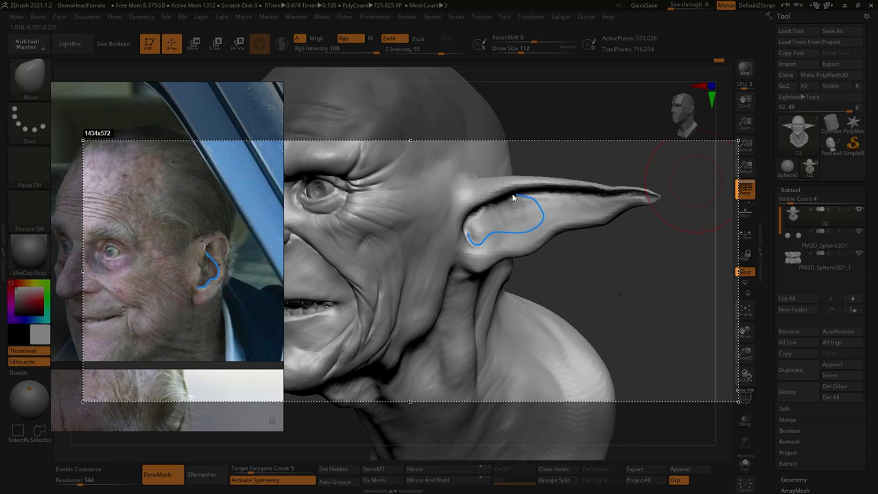
drag(516, 198, 504, 196)
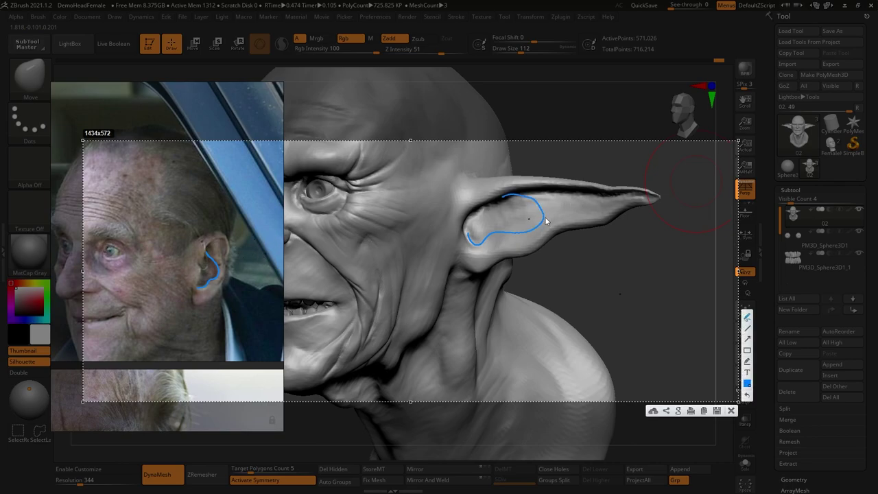
key(Escape)
Step: Shape the ear's inner bowl with the ClayBuildup brush at draw size 33
key(s)
mouse_move(530, 225)
mouse_down()
mouse_move(496, 231)
mouse_move(520, 223)
mouse_up()
key(b)
key(c)
key(b)
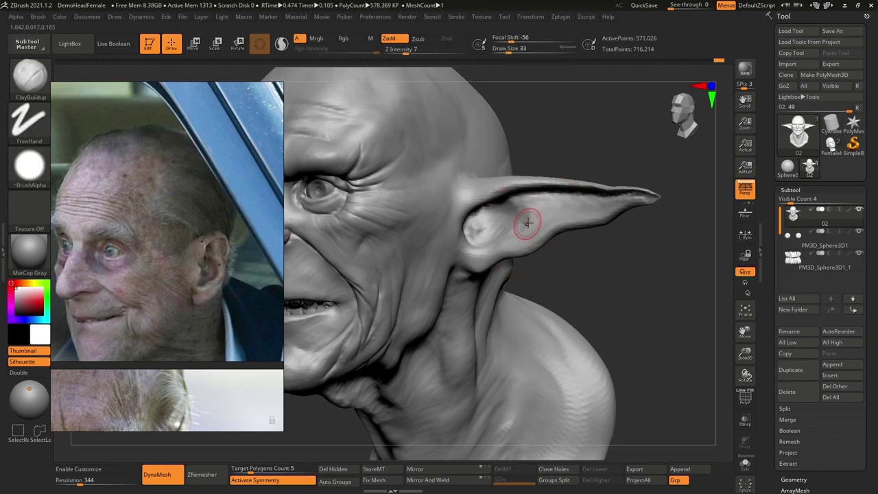
right_drag(519, 225, 524, 194)
drag(515, 209, 526, 223)
Step: Sculpt the ridge around the ear's inner bowl and along the pointed ear with the Standard brush
right_drag(525, 223, 510, 245)
key(b)
key(s)
key(t)
drag(474, 251, 523, 218)
mouse_move(517, 214)
right_down()
mouse_move(492, 208)
mouse_move(528, 227)
right_up()
drag(525, 234, 573, 199)
right_drag(573, 199, 580, 195)
drag(580, 195, 536, 198)
right_drag(535, 198, 482, 205)
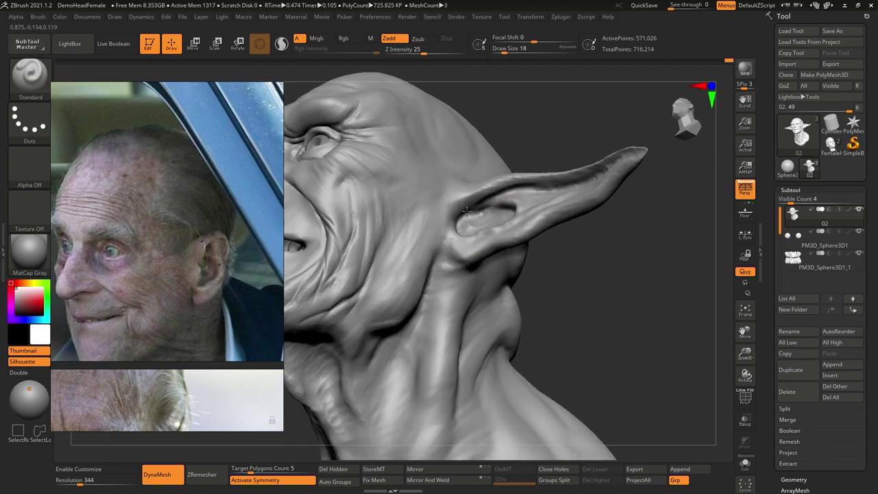
Step: Refine the ear's front edge, inner bowl folds and earlobe from several angles
drag(483, 204, 465, 225)
right_drag(474, 225, 514, 224)
drag(514, 224, 478, 231)
right_drag(478, 231, 454, 209)
drag(469, 187, 459, 228)
right_drag(460, 228, 447, 225)
mouse_move(469, 258)
right_down()
mouse_move(518, 251)
mouse_move(520, 260)
right_up()
drag(519, 259, 456, 278)
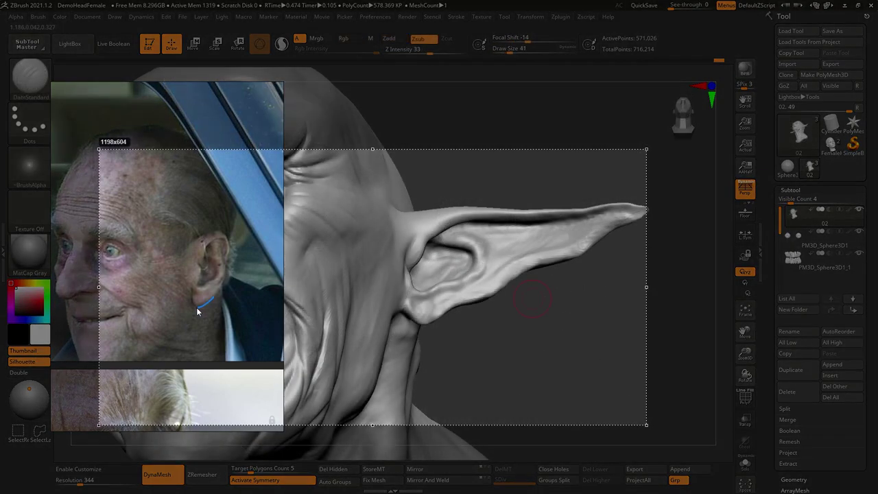
Step: Mark the earlobe's lower edge in blue on both portrait and sculpt
click(190, 295)
mouse_move(191, 296)
mouse_down()
mouse_move(189, 320)
mouse_move(212, 306)
mouse_up()
mouse_move(437, 314)
mouse_down()
mouse_move(407, 315)
mouse_move(390, 347)
mouse_move(424, 330)
mouse_up()
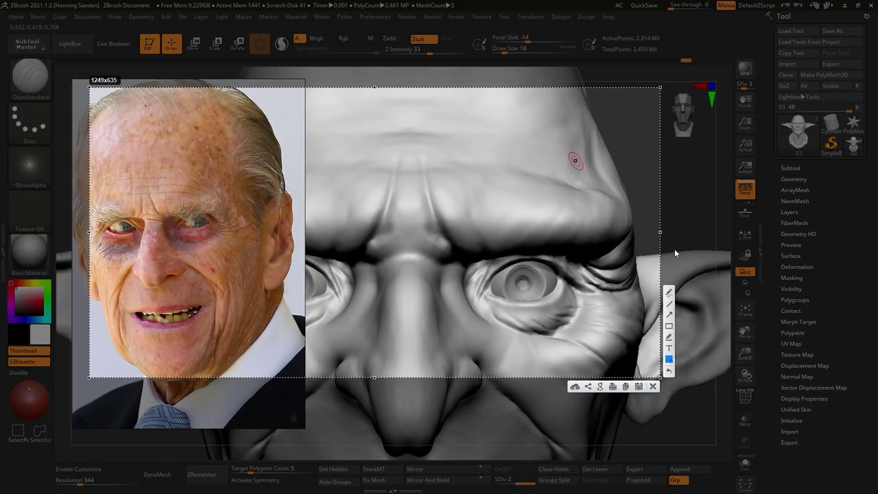
Step: Mark the vertical frown lines, nose-bridge folds and brow line in blue on the portrait
drag(147, 181, 147, 183)
drag(163, 214, 165, 217)
mouse_move(141, 197)
mouse_down()
mouse_move(135, 219)
mouse_move(161, 220)
mouse_move(163, 185)
mouse_move(134, 218)
mouse_up()
drag(123, 197, 211, 201)
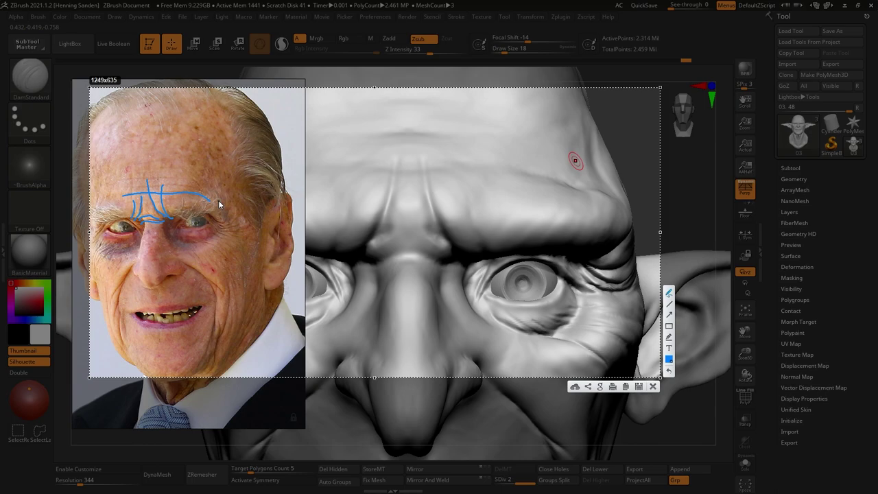
Step: Draw the matching frown lines, nose-bridge folds and brow line in blue on the sculpt, and dismiss the annotation
drag(493, 261, 487, 262)
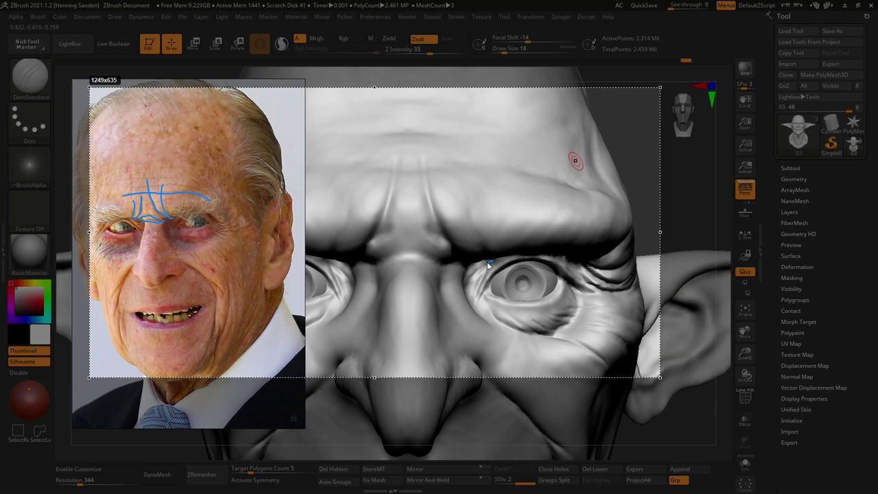
mouse_move(435, 204)
mouse_down()
mouse_move(425, 137)
mouse_move(451, 146)
mouse_up()
mouse_move(497, 258)
mouse_down()
mouse_move(371, 258)
mouse_move(444, 248)
mouse_up()
drag(393, 177, 358, 263)
mouse_move(347, 177)
mouse_down()
mouse_move(389, 168)
mouse_move(543, 191)
mouse_up()
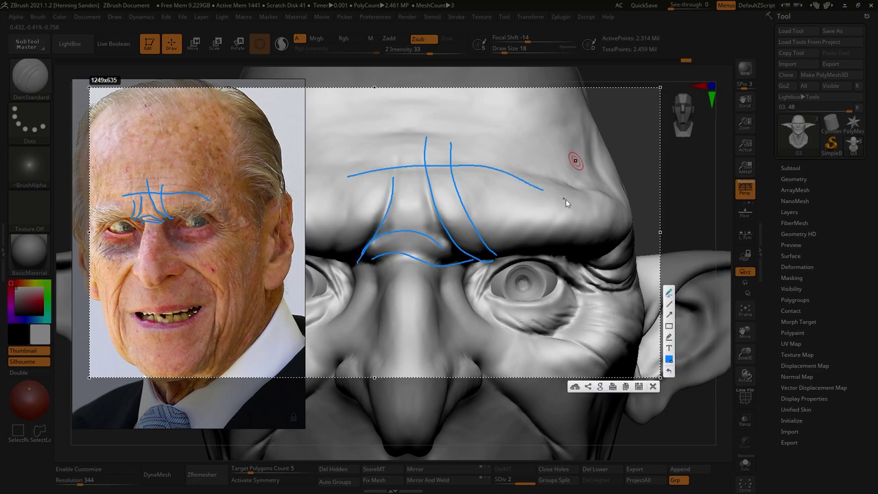
key(Escape)
Step: Carve a vertical frown line between the brows with the DamStandard brush
mouse_move(522, 249)
right_down()
mouse_move(448, 220)
mouse_move(435, 200)
right_up()
drag(425, 150, 422, 190)
right_drag(459, 265, 451, 252)
right_drag(502, 298, 475, 316)
Step: Carve the folds across the nose bridge and between the brows with the DamStandard brush
drag(511, 311, 445, 297)
right_drag(456, 324, 459, 361)
drag(434, 301, 380, 300)
mouse_move(443, 302)
right_down()
mouse_move(378, 288)
mouse_move(467, 298)
right_up()
drag(470, 297, 393, 307)
mouse_move(393, 307)
right_down()
mouse_move(365, 291)
mouse_move(382, 309)
right_up()
mouse_move(382, 309)
mouse_down()
mouse_move(455, 265)
mouse_move(489, 267)
mouse_up()
Step: Build up the skin between the frown lines with the ClayBuildup brush at draw size 25
key(b)
key(c)
key(b)
key(s)
right_drag(426, 270, 404, 250)
drag(403, 280, 450, 257)
right_drag(464, 251, 415, 279)
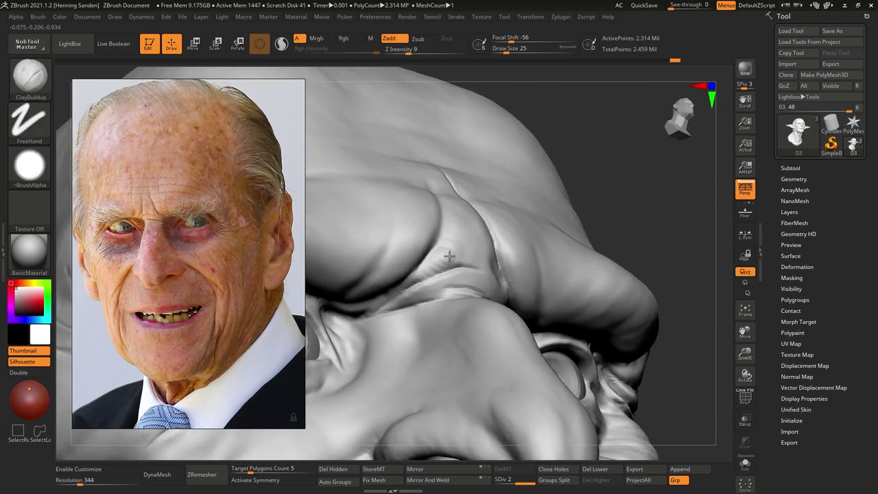
drag(446, 255, 449, 243)
Step: Add volume to the folds above the nose bridge and smooth them
shift+right_drag(461, 254, 474, 279)
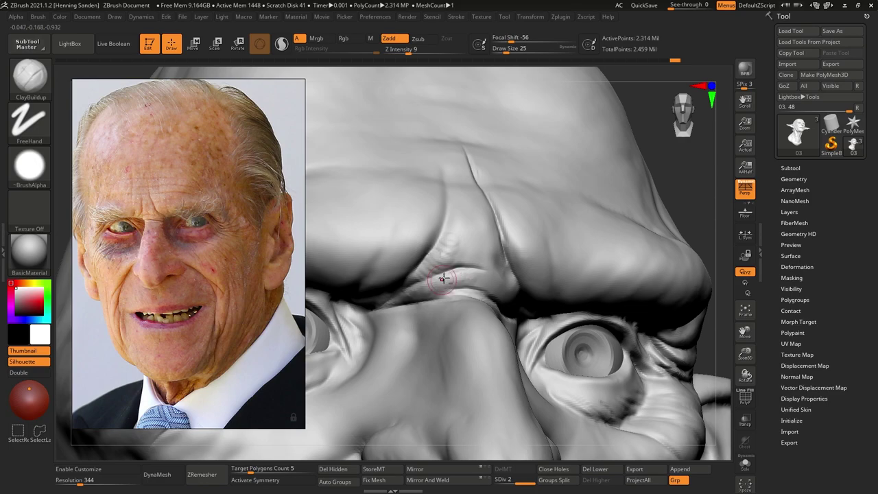
drag(433, 287, 454, 276)
right_drag(493, 280, 465, 281)
shift+drag(456, 271, 480, 271)
right_drag(510, 275, 488, 283)
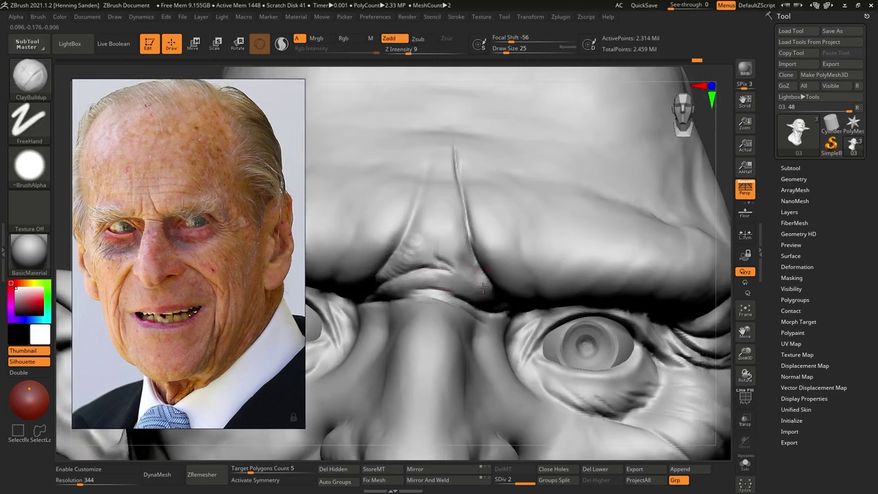
Step: Build up the skin along the tall frown line between the brows with the ClayBuildup brush at draw size 25
drag(453, 257, 446, 237)
drag(445, 196, 439, 240)
mouse_move(461, 287)
right_down()
mouse_move(483, 296)
mouse_move(429, 222)
mouse_move(490, 298)
right_up()
right_drag(508, 260, 509, 289)
Step: Carve creases into the brow ridge beside the frown lines with the DamStandard brush at draw size 31
ctrl+right_drag(510, 226, 513, 275)
key(b)
key(d)
key(s)
drag(509, 287, 522, 318)
right_drag(533, 350, 568, 313)
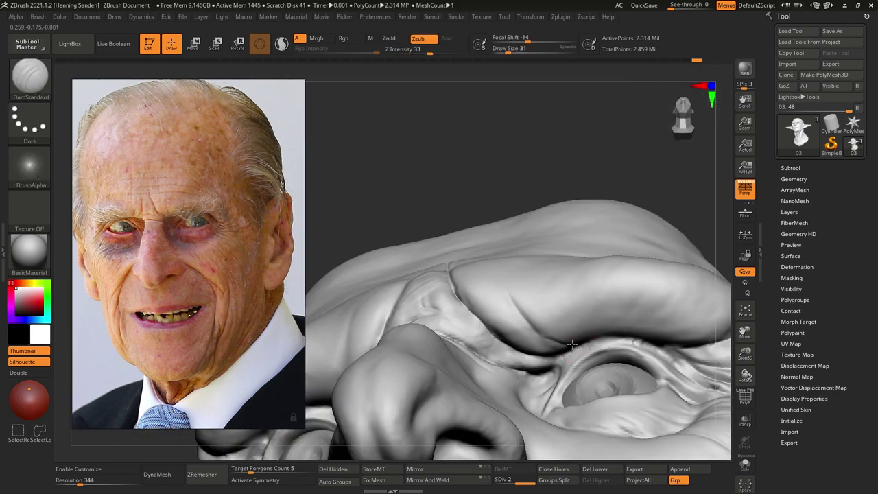
right_drag(504, 273, 490, 291)
drag(501, 267, 507, 289)
Step: Smooth the folds between the brows and add volume around the frown creases with the ClayBuildup brush at draw size 41
mouse_move(501, 250)
right_down()
mouse_move(465, 275)
mouse_move(435, 352)
right_up()
mouse_move(451, 334)
right_down()
mouse_move(465, 240)
mouse_move(509, 294)
mouse_move(530, 302)
mouse_move(494, 336)
right_up()
shift+drag(494, 336, 467, 350)
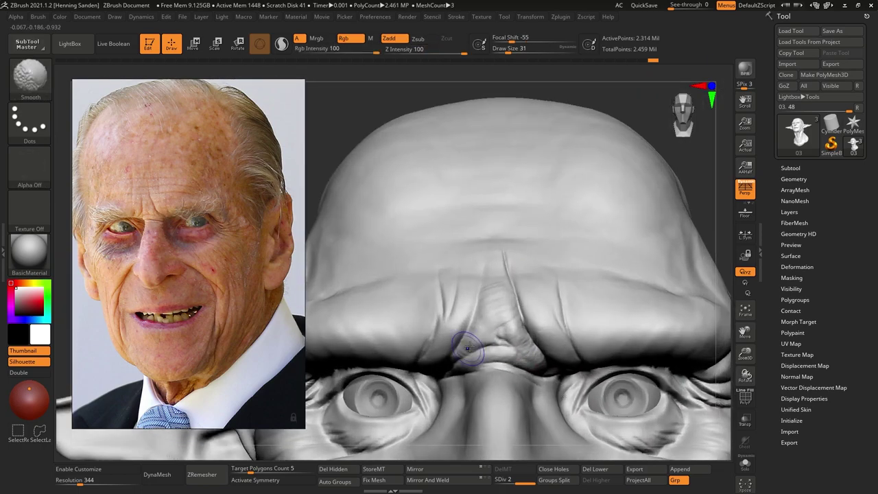
mouse_move(515, 319)
right_down()
mouse_move(488, 343)
mouse_move(497, 334)
right_up()
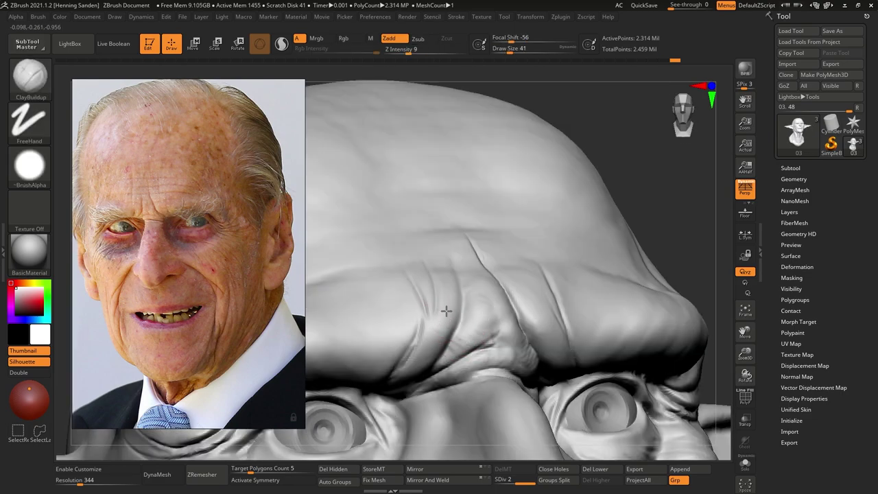
drag(446, 311, 461, 321)
right_drag(475, 357, 476, 331)
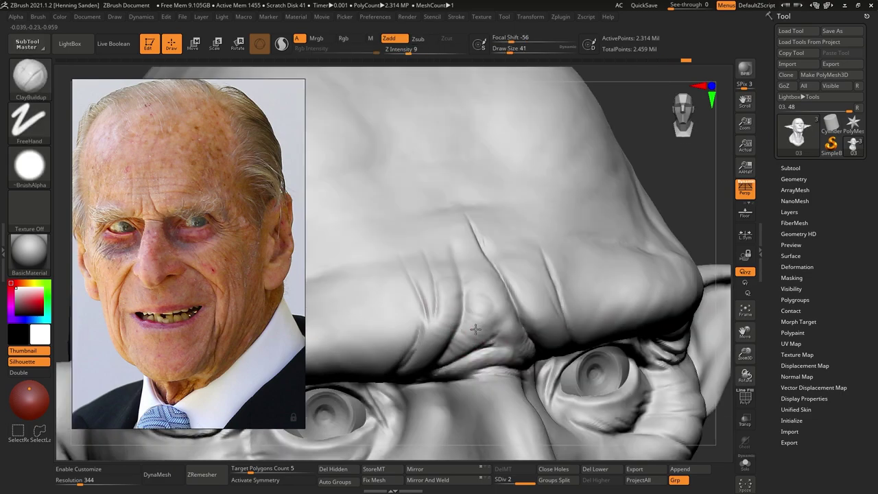
right_drag(527, 320, 536, 301)
drag(537, 302, 506, 265)
mouse_move(508, 261)
mouse_down()
mouse_move(528, 247)
mouse_move(517, 238)
mouse_up()
drag(581, 276, 580, 286)
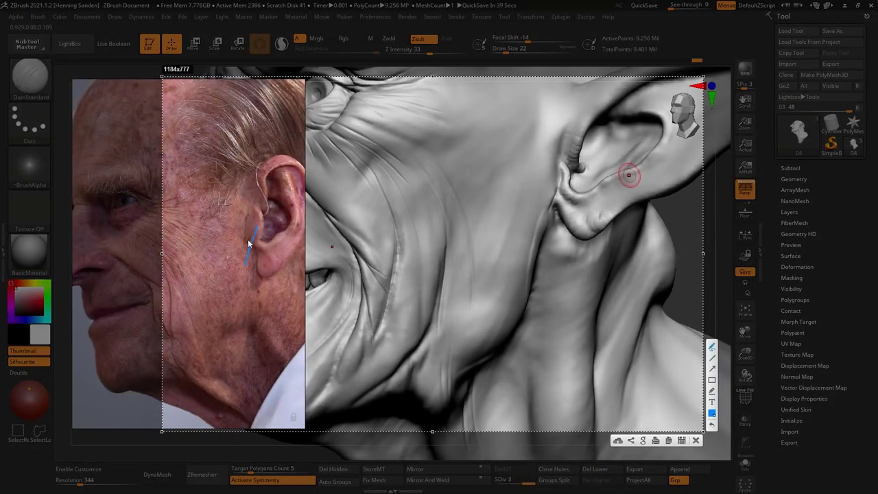
Step: Mark the crease in front of the ear on the reference portrait and carve it into the head with the DamStandard brush
drag(256, 250, 250, 324)
drag(570, 154, 558, 209)
drag(565, 131, 542, 178)
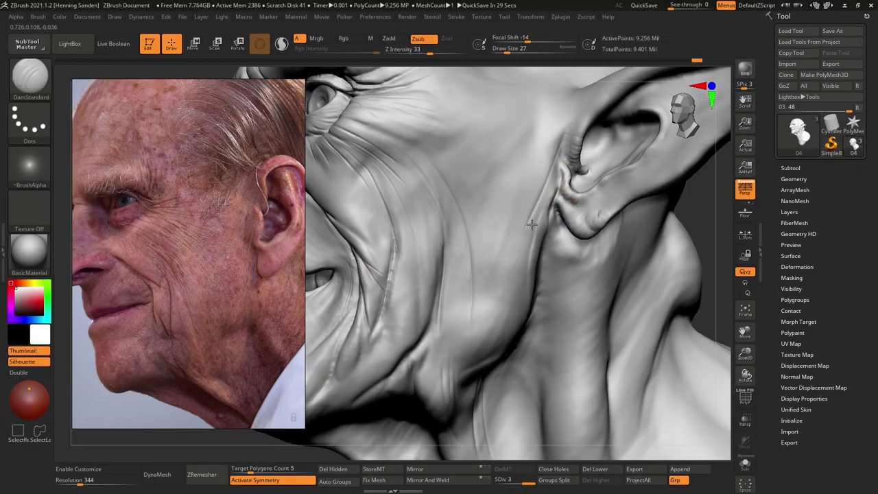
drag(381, 121, 488, 234)
key(ctrl+z)
drag(428, 55, 403, 54)
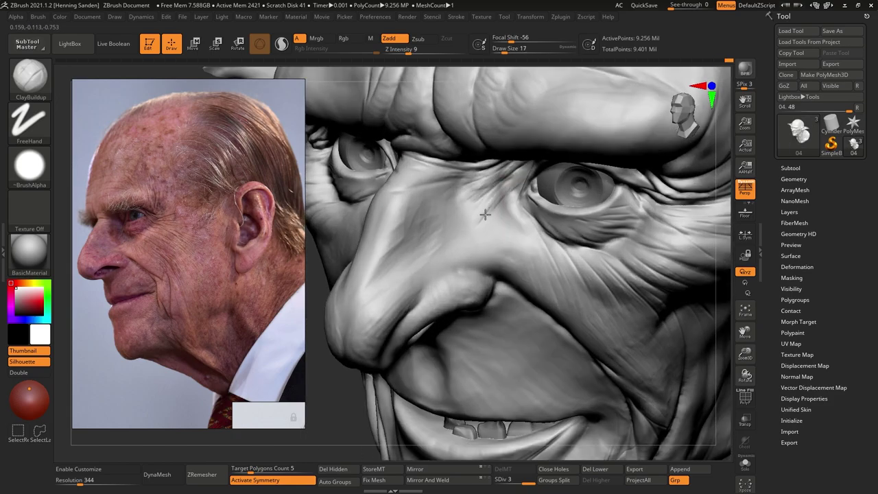
Step: Add volume to the eye bag with ClayBuildup at draw size 17 and carve upper cheek wrinkles with DamStandard at draw size 33
right_drag(624, 228, 637, 205)
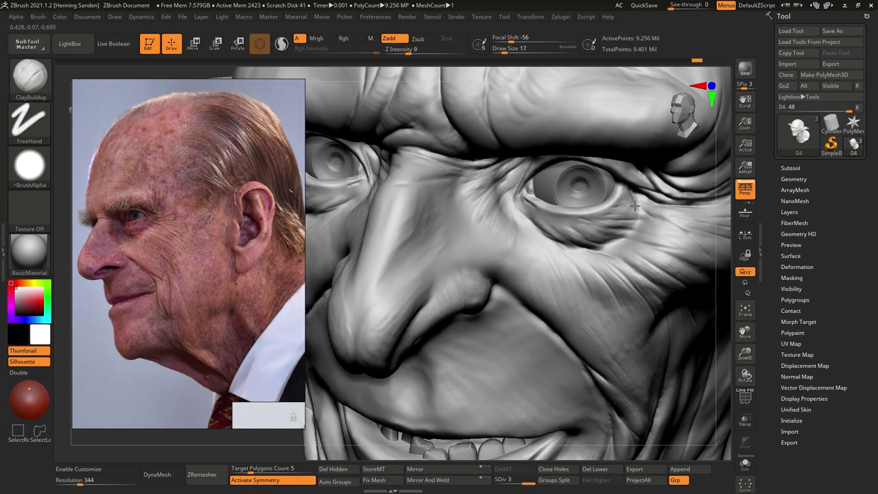
drag(553, 233, 535, 216)
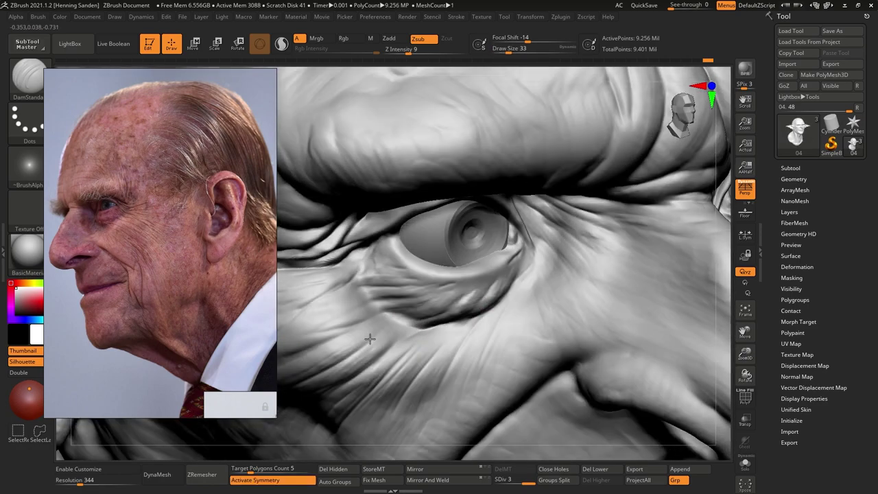
drag(433, 327, 369, 359)
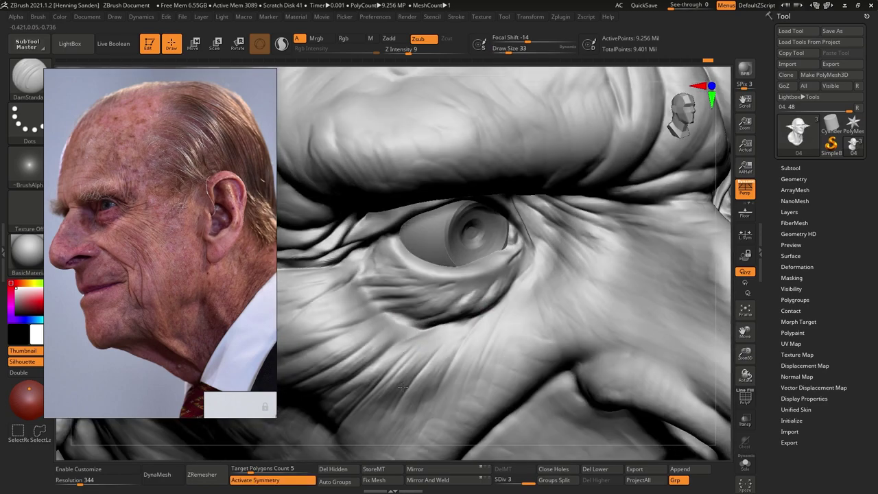
drag(437, 352, 410, 398)
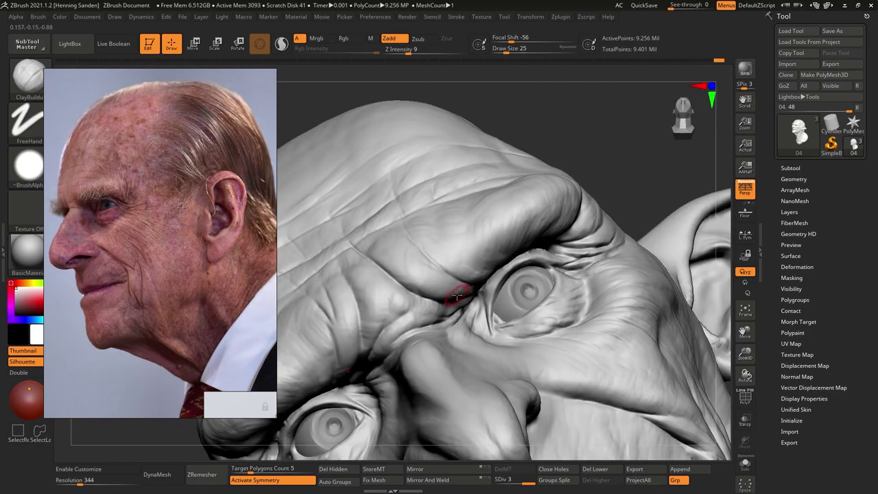
Step: Turn off symmetry and carve fine creases into the brow and nose bridge with DamStandard at draw size 14 and intensity 13
key(x)
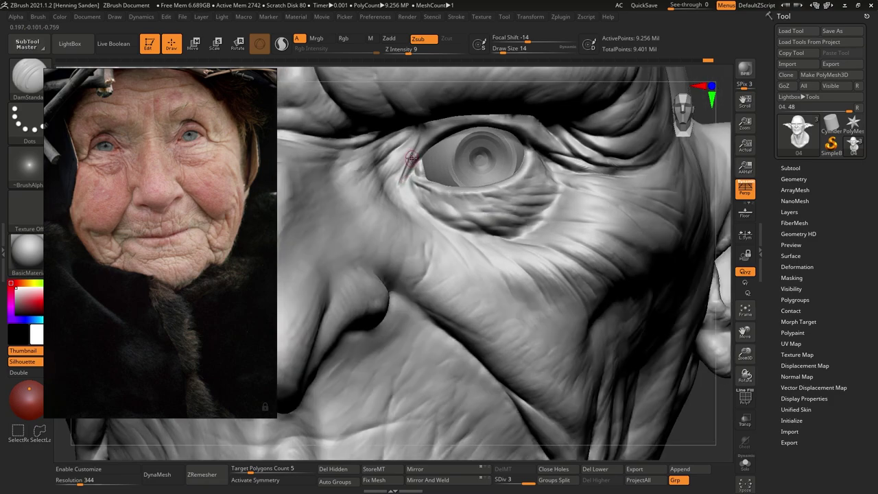
right_drag(339, 172, 442, 158)
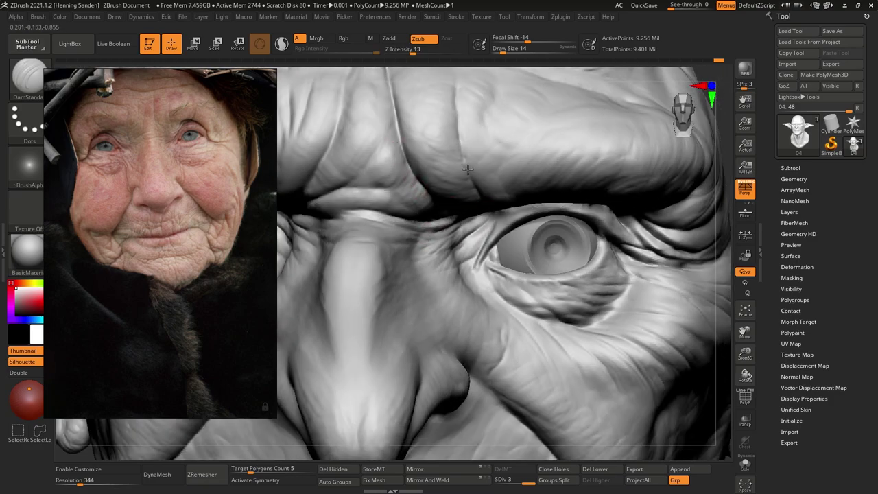
drag(468, 169, 456, 112)
drag(416, 185, 381, 185)
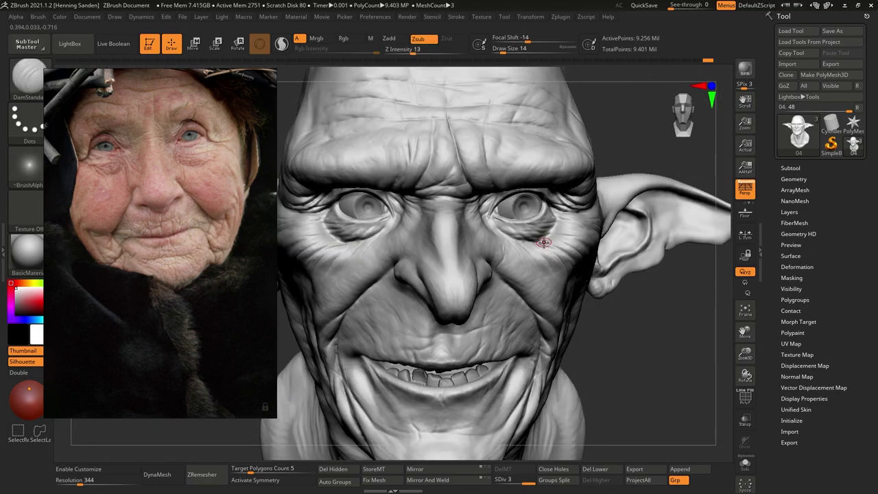
Step: Carve fine wrinkles into the eye bag and around the opposite eye with the DamStandard brush at draw size 14
alt+right_drag(545, 243, 476, 240)
drag(470, 249, 420, 252)
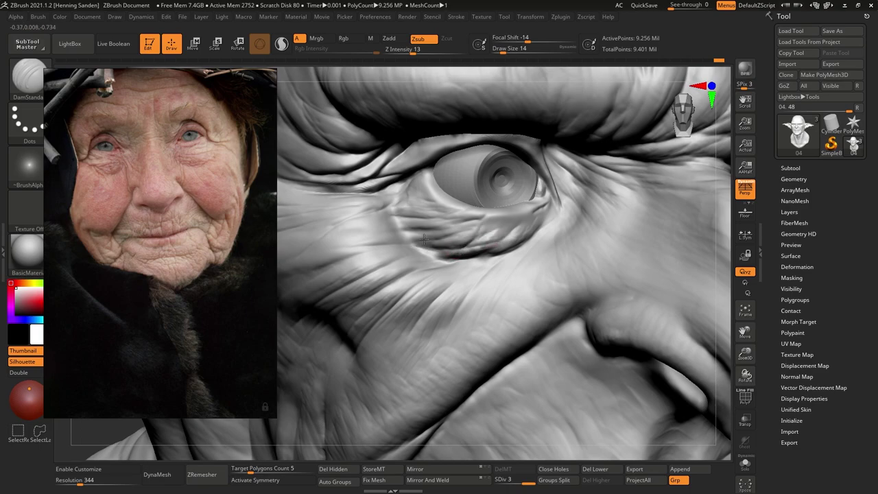
drag(408, 190, 406, 210)
mouse_move(564, 210)
right_down()
mouse_move(519, 220)
mouse_move(544, 209)
right_up()
drag(545, 209, 504, 218)
drag(441, 196, 428, 196)
right_drag(428, 195, 446, 150)
drag(447, 149, 415, 173)
right_drag(415, 173, 401, 164)
mouse_move(485, 161)
right_down()
mouse_move(499, 221)
mouse_move(489, 206)
right_up()
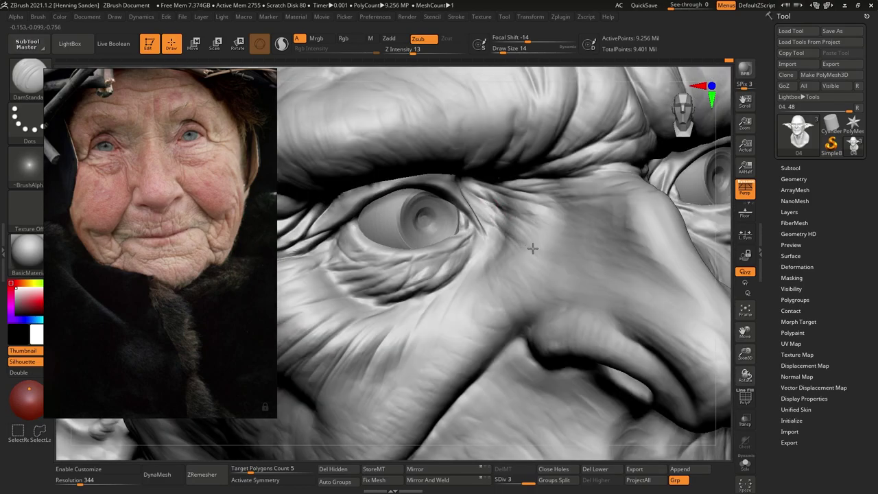
right_drag(522, 243, 527, 257)
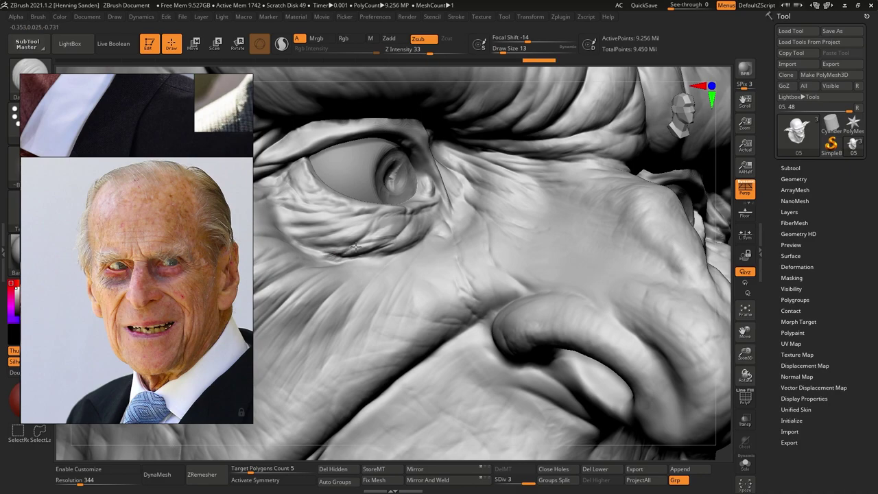
Step: Carve thin wrinkles from the lower eyelid out across the upper cheek with DamStandard at draw size 13 and intensity 33
drag(334, 245, 298, 244)
mouse_move(298, 245)
right_down()
mouse_move(337, 251)
mouse_move(298, 233)
mouse_move(381, 236)
right_up()
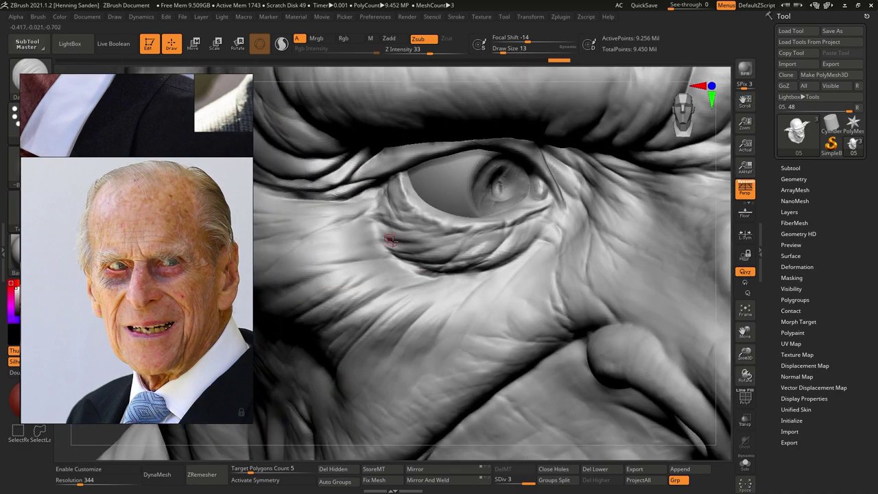
drag(372, 218, 337, 227)
right_drag(337, 227, 403, 239)
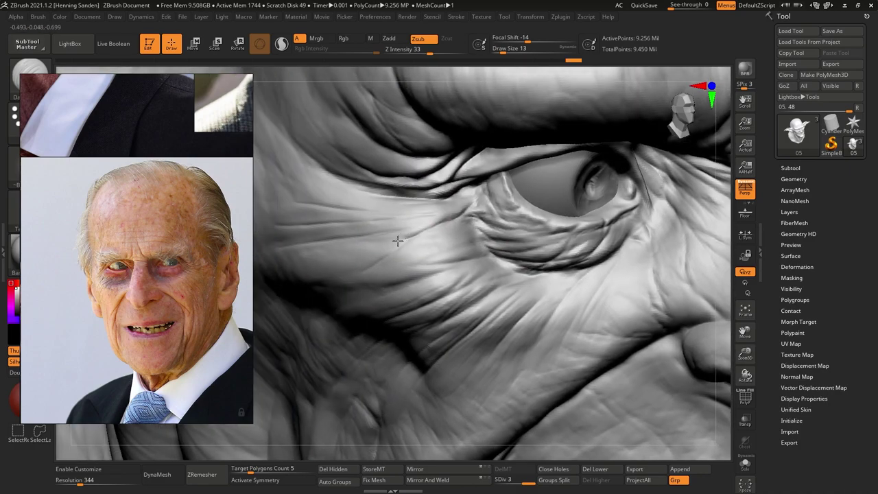
mouse_move(302, 232)
right_down()
mouse_move(404, 254)
mouse_move(441, 251)
mouse_move(403, 263)
right_up()
drag(410, 258, 359, 284)
drag(473, 204, 379, 218)
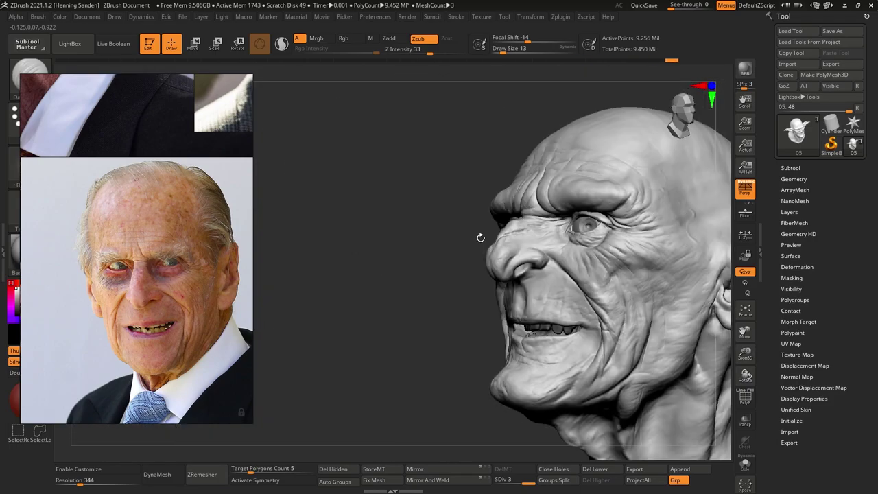
right_drag(481, 239, 467, 323)
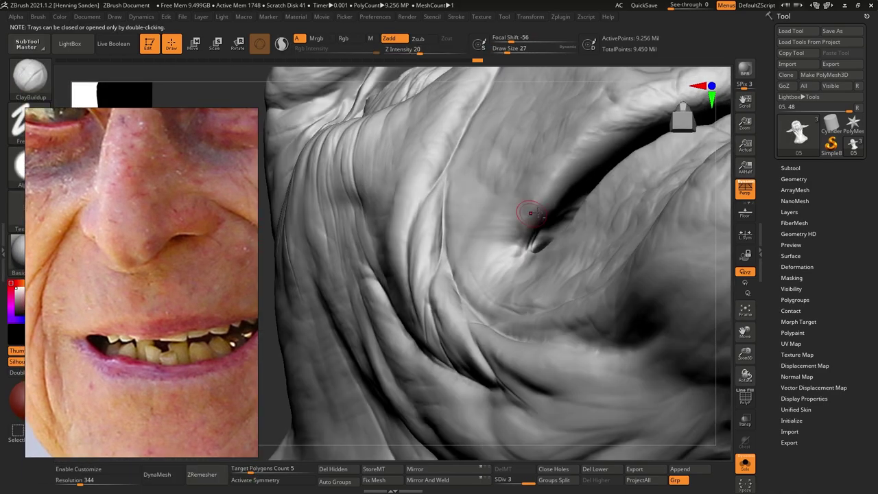
Step: Undo the last stroke and build up the skin at the mouth corner with the ClayBuildup brush at intensity 10
key(ctrl+z)
click(410, 52)
drag(547, 197, 586, 151)
drag(526, 246, 523, 250)
right_drag(523, 250, 520, 245)
drag(576, 226, 645, 178)
mouse_move(535, 241)
right_down()
mouse_move(562, 226)
mouse_move(535, 240)
right_up()
Step: Reshape the mouth corner with the Move brush
key(b)
key(m)
key(v)
drag(580, 240, 557, 259)
mouse_move(537, 258)
mouse_down()
mouse_move(533, 251)
mouse_move(581, 245)
mouse_move(518, 280)
mouse_move(585, 244)
mouse_up()
Step: Add more volume to the skin folds around the mouth corner with the ClayBuildup brush
key(b)
key(c)
key(b)
right_drag(585, 244, 581, 242)
drag(592, 242, 613, 235)
drag(568, 254, 523, 274)
right_drag(523, 275, 515, 268)
drag(524, 280, 504, 256)
mouse_move(494, 247)
right_down()
mouse_move(524, 198)
mouse_move(511, 227)
mouse_move(550, 260)
mouse_move(594, 219)
mouse_move(571, 221)
mouse_move(615, 256)
right_up()
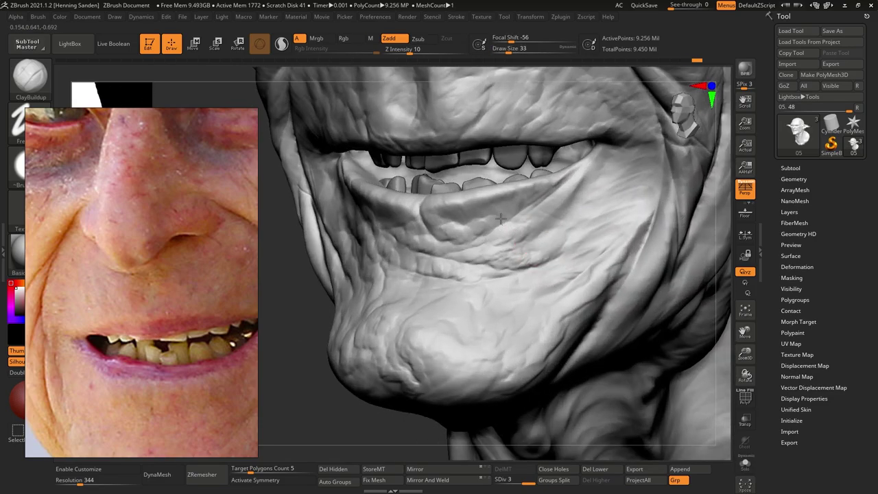
Step: Add bumpy skin texture between the lower lip and the chin with the ClayBuildup brush at draw size 25
drag(466, 217, 473, 225)
drag(505, 217, 497, 226)
drag(485, 242, 469, 246)
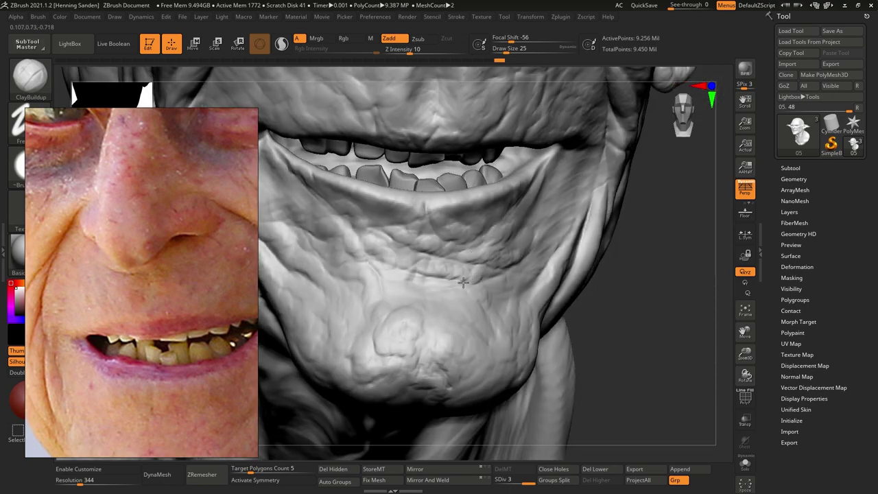
right_drag(419, 263, 400, 224)
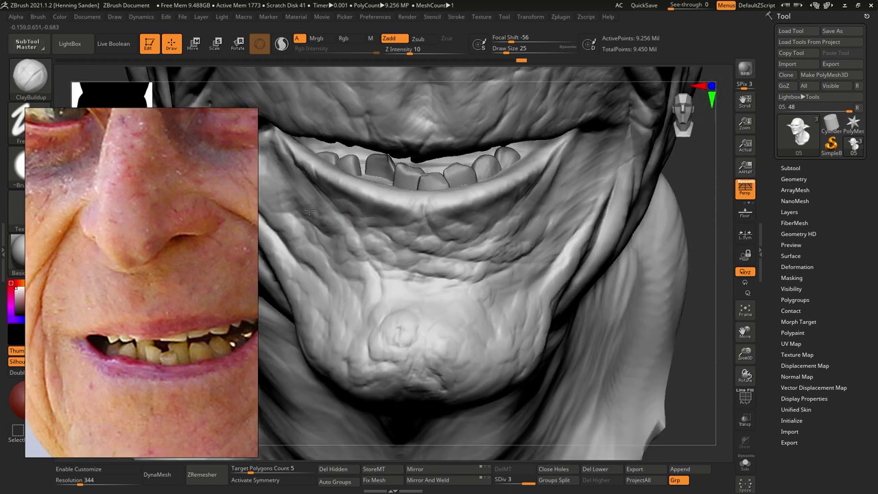
right_drag(313, 211, 368, 206)
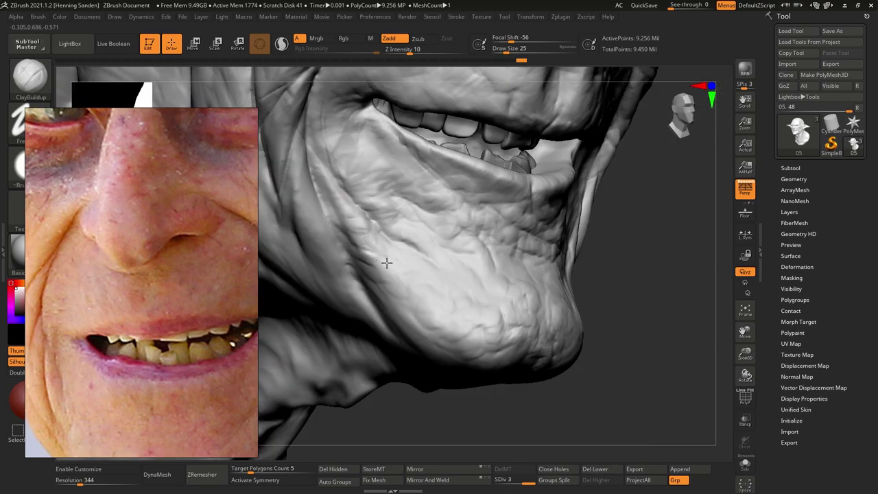
Step: Build up small skin bumps along the lower lip with the ClayBuildup brush at draw size 18
right_drag(364, 256, 371, 282)
ctrl+right_drag(472, 282, 474, 234)
mouse_move(618, 301)
right_down()
mouse_move(570, 304)
mouse_move(544, 319)
mouse_move(549, 336)
mouse_move(517, 351)
right_up()
scroll(181, 310, down, 5)
mouse_move(536, 350)
mouse_down()
mouse_move(512, 353)
mouse_move(480, 303)
mouse_move(414, 275)
mouse_move(404, 243)
mouse_up()
right_drag(403, 243, 390, 235)
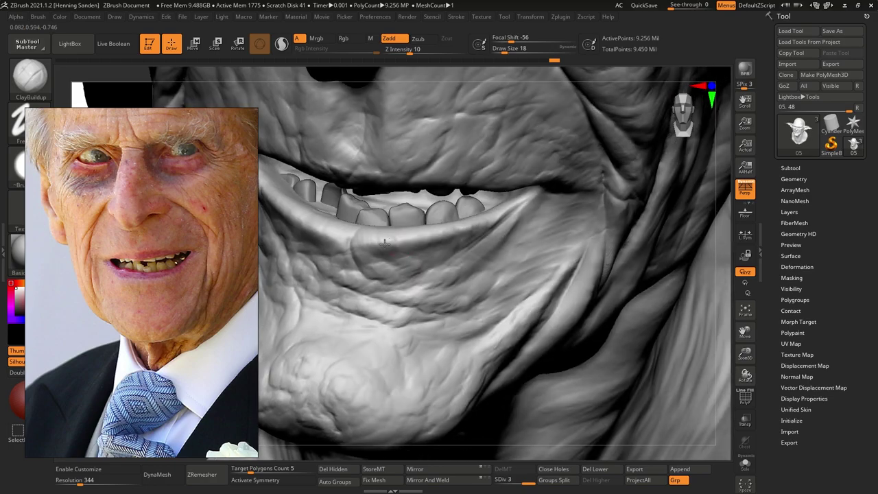
drag(390, 235, 373, 237)
right_drag(373, 237, 363, 241)
drag(364, 241, 332, 231)
Step: Build up fine skin texture along the upper lip and below the nose with the ClayBuildup brush at draw size 20
mouse_move(333, 230)
right_down()
mouse_move(355, 203)
mouse_move(429, 219)
mouse_move(558, 292)
mouse_move(581, 345)
mouse_move(551, 349)
mouse_move(545, 369)
right_up()
mouse_move(516, 370)
mouse_down()
mouse_move(542, 380)
mouse_move(511, 400)
mouse_up()
right_drag(511, 400, 458, 384)
right_drag(585, 269, 543, 254)
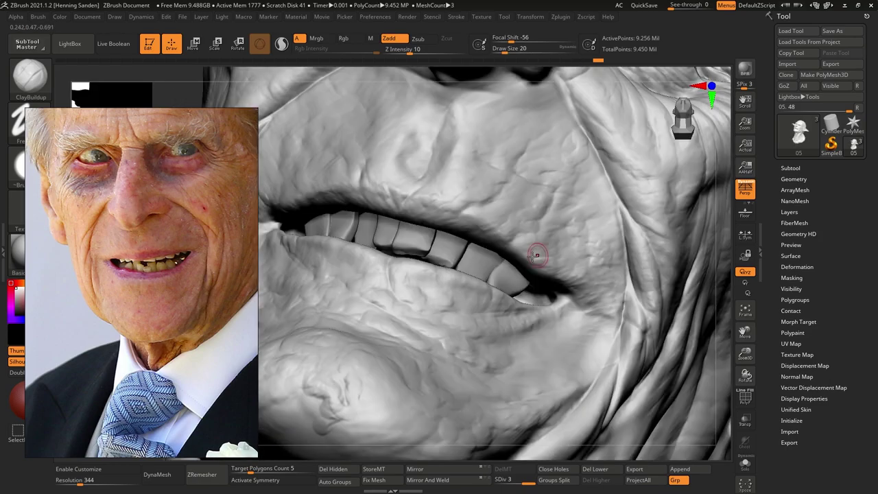
drag(466, 205, 464, 196)
right_drag(464, 196, 471, 192)
key(s)
drag(445, 203, 426, 185)
ctrl+right_drag(408, 174, 420, 184)
mouse_move(420, 184)
right_down()
mouse_move(439, 193)
mouse_move(395, 213)
right_up()
drag(394, 196, 376, 184)
Step: Reduce the ClayBuildup brush's draw size to 7 and reframe the reference portrait to show the whole head
ctrl+right_drag(431, 196, 456, 230)
mouse_move(456, 230)
right_down()
mouse_move(480, 262)
mouse_move(483, 219)
right_up()
key(s)
drag(486, 220, 480, 220)
middle_drag(157, 290, 142, 337)
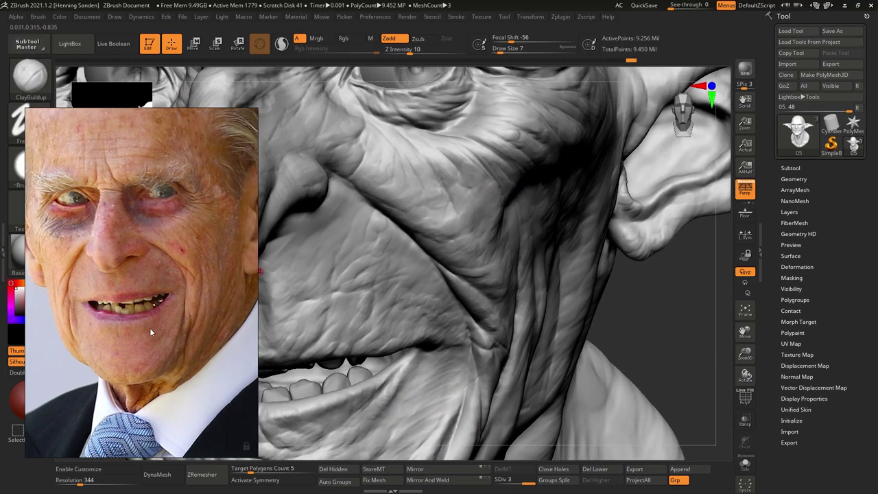
scroll(143, 336, down, 2)
mouse_move(527, 204)
right_down()
mouse_move(524, 192)
mouse_move(549, 267)
right_up()
right_drag(549, 268, 603, 222)
Step: Mark the moles and skin blemishes on the reference portrait in a temporary screen capture
key(Print)
mouse_move(710, 66)
mouse_down()
mouse_move(57, 390)
mouse_move(23, 436)
mouse_up()
drag(177, 271, 200, 285)
drag(126, 349, 126, 350)
drag(165, 138, 158, 142)
drag(104, 177, 97, 180)
drag(119, 124, 118, 126)
drag(68, 174, 68, 175)
key(Escape)
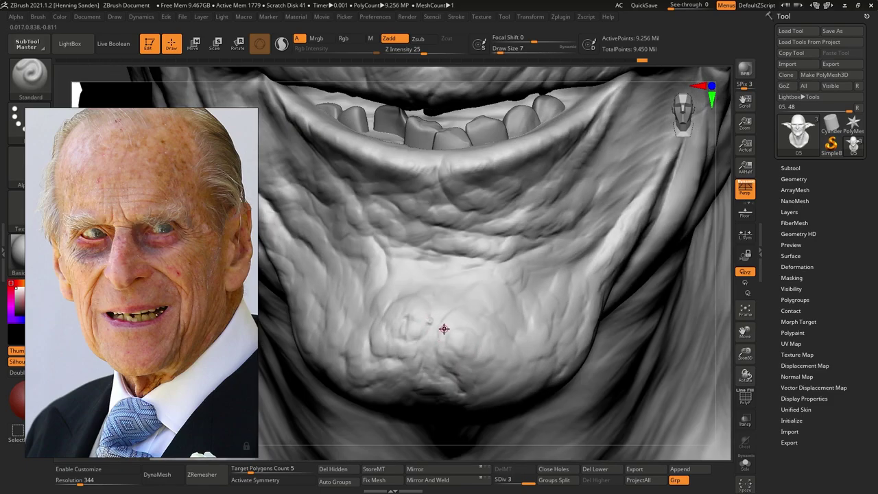
Step: Add small raised moles to the skin above the upper lip with the Standard brush at draw size 3
mouse_move(562, 313)
ctrl+right_down()
mouse_move(549, 206)
mouse_move(519, 247)
ctrl+right_up()
key(s)
click(513, 240)
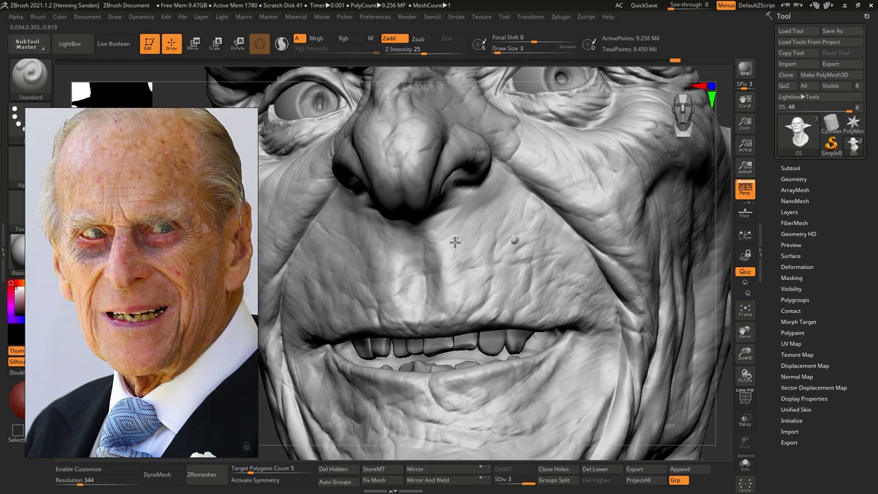
right_drag(454, 237, 459, 240)
key(s)
click(462, 240)
Step: Add small moles to the forehead with the Standard brush at draw size 5 and soften them
mouse_move(468, 186)
right_down()
mouse_move(476, 169)
mouse_move(522, 273)
mouse_move(459, 239)
mouse_move(403, 180)
right_up()
key(s)
click(407, 177)
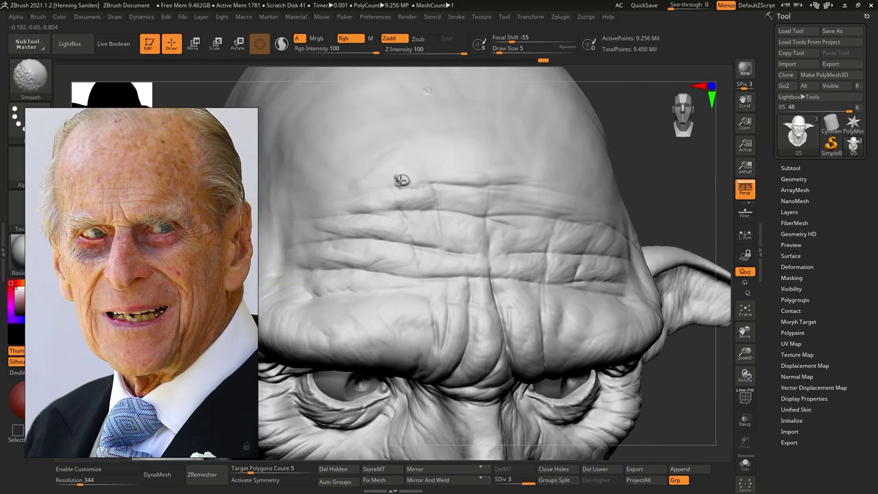
mouse_move(432, 228)
ctrl+right_down()
mouse_move(474, 330)
mouse_move(523, 416)
mouse_move(445, 342)
mouse_move(404, 273)
mouse_move(476, 167)
ctrl+right_up()
click(444, 341)
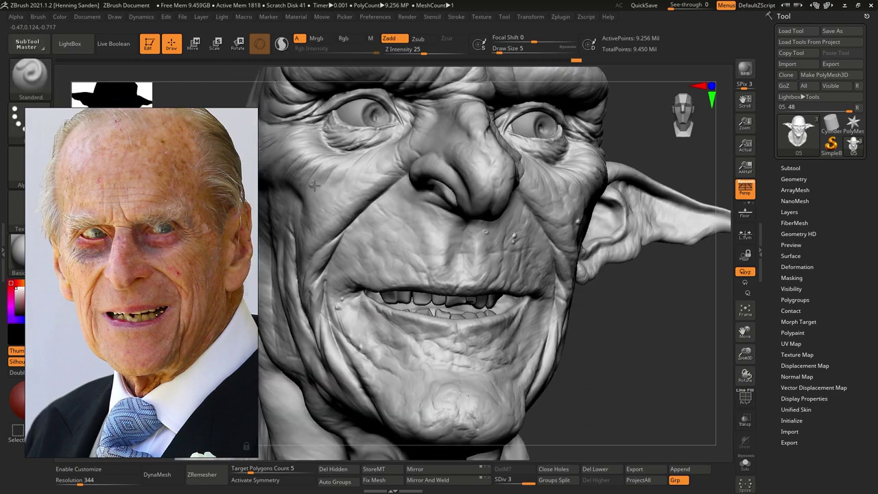
Step: Build up the wavy skin fold down the middle of the throat with the ClayBuildup brush at draw size 11
ctrl+right_drag(305, 165, 476, 276)
right_drag(493, 307, 473, 329)
mouse_move(473, 330)
ctrl+right_down()
mouse_move(439, 420)
mouse_move(425, 364)
ctrl+right_up()
right_drag(425, 364, 384, 300)
key(s)
drag(385, 301, 386, 298)
key(b)
key(c)
key(b)
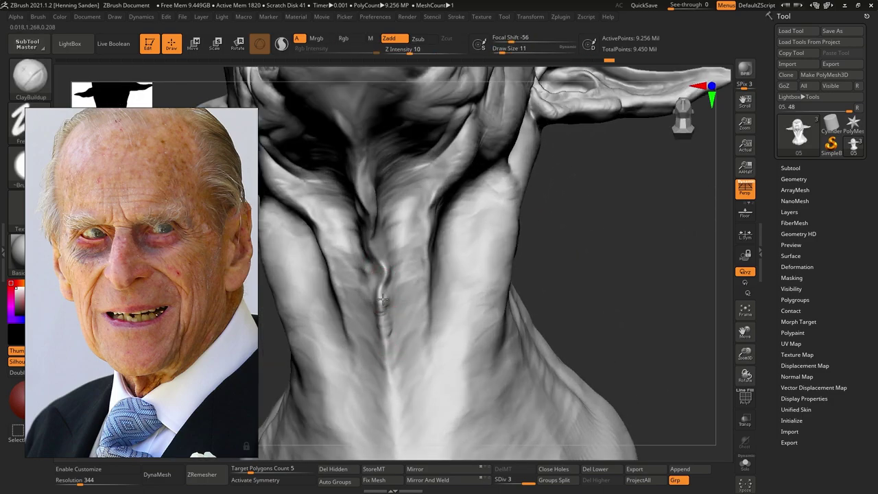
drag(376, 249, 374, 242)
mouse_move(373, 243)
right_down()
mouse_move(357, 230)
mouse_move(362, 205)
right_up()
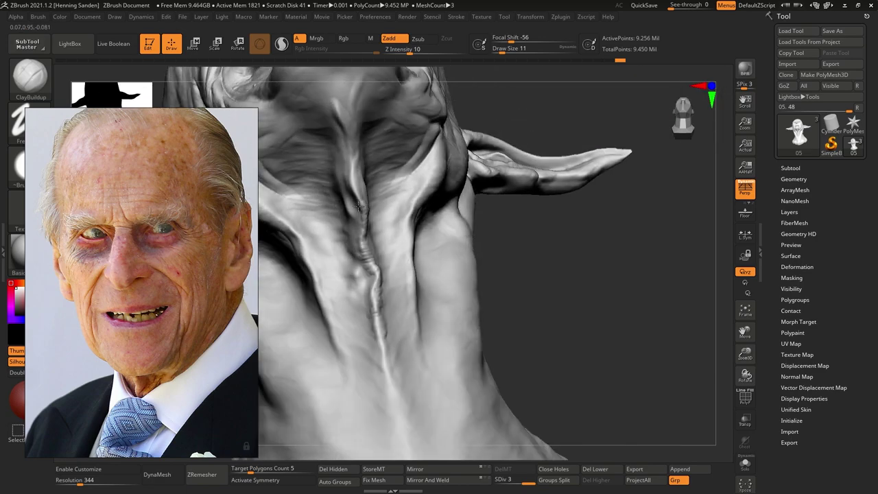
drag(352, 127, 343, 112)
Step: Add lumpy loose skin to the throat folds beneath the chin with the ClayBuildup brush at draw size 25
right_drag(343, 113, 374, 248)
key(s)
drag(374, 252, 379, 252)
mouse_move(364, 223)
mouse_down()
mouse_move(358, 228)
mouse_move(354, 202)
mouse_move(364, 212)
mouse_up()
mouse_move(377, 261)
mouse_down()
mouse_move(367, 212)
mouse_move(332, 163)
mouse_up()
mouse_move(332, 162)
alt+right_down()
mouse_move(371, 233)
mouse_move(352, 242)
alt+right_up()
drag(353, 240, 354, 163)
alt+right_drag(354, 163, 394, 179)
drag(350, 215, 327, 223)
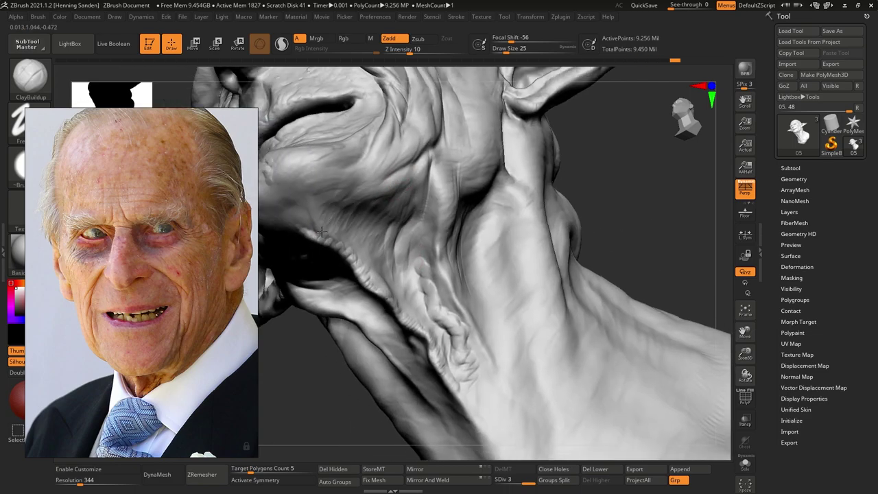
Step: Build up more loose, lumpy skin along the throat and beneath the chin with the ClayBuildup brush at draw size 25
right_drag(316, 201, 351, 208)
drag(351, 207, 359, 205)
right_drag(357, 202, 353, 250)
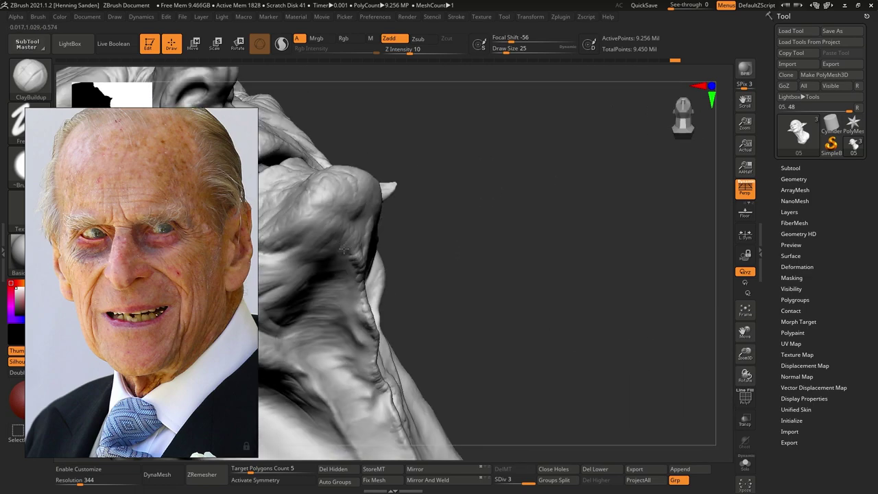
drag(343, 246, 321, 241)
right_drag(321, 242, 394, 238)
drag(348, 265, 280, 280)
mouse_move(317, 256)
right_down()
mouse_move(405, 268)
mouse_move(348, 229)
right_up()
drag(349, 226, 335, 215)
Step: Build up the skin at the mouth corner and beside the nostril with the ClayBuildup brush at draw sizes 14 and 17
mouse_move(352, 224)
ctrl+right_down()
mouse_move(439, 173)
mouse_move(445, 230)
mouse_move(435, 225)
ctrl+right_up()
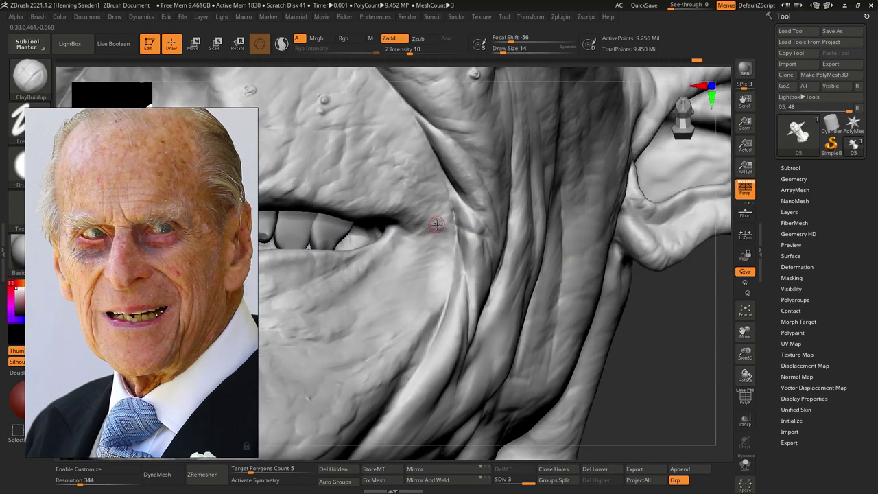
drag(432, 234, 425, 213)
mouse_move(446, 214)
ctrl+right_down()
mouse_move(475, 257)
mouse_move(427, 258)
mouse_move(415, 235)
ctrl+right_up()
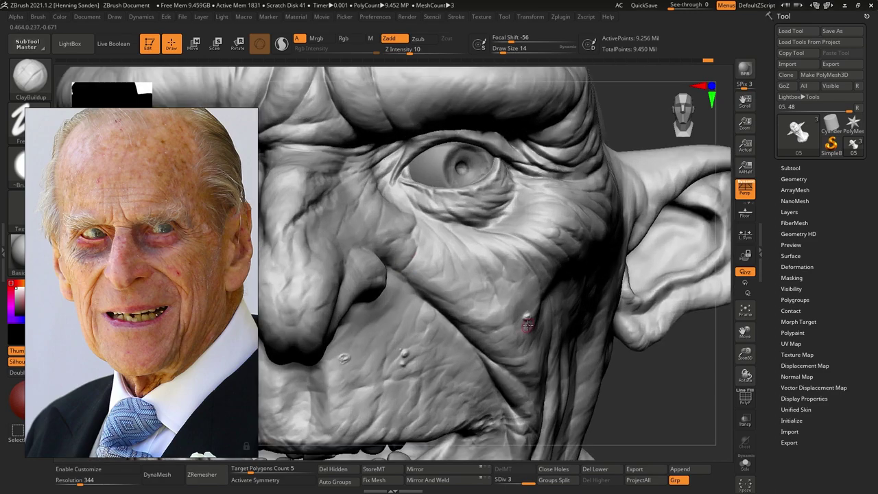
drag(416, 263, 389, 285)
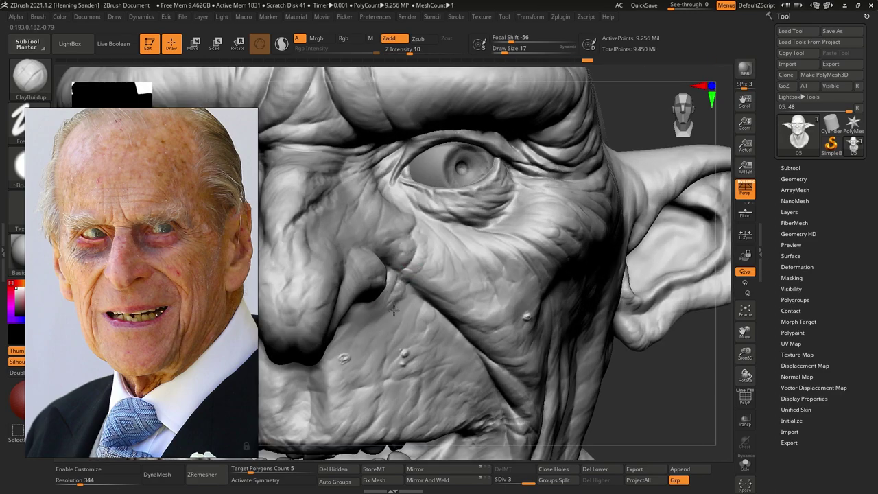
Step: Bring the side-view portrait of the man in the green coat into the reference view and turn the head to match
scroll(221, 319, down, 6)
scroll(106, 298, up, 8)
scroll(120, 282, down, 2)
middle_drag(120, 282, 103, 293)
right_drag(433, 295, 570, 278)
key(Print)
drag(665, 177, 10, 398)
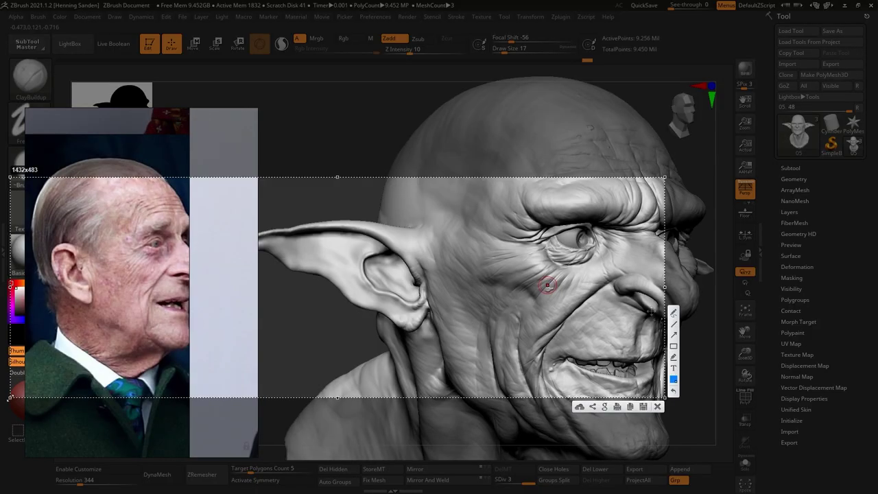
mouse_move(68, 288)
mouse_down()
mouse_move(55, 291)
mouse_move(72, 295)
mouse_up()
mouse_move(364, 297)
mouse_down()
mouse_move(345, 295)
mouse_move(356, 309)
mouse_up()
key(Escape)
Step: Add lumpy skin folds along the lower edge of the pointed ear and the earlobe with the ClayBuildup brush at draw size 31
ctrl+right_drag(396, 277, 317, 314)
drag(317, 314, 315, 316)
alt+right_drag(317, 314, 401, 318)
drag(391, 284, 379, 270)
right_drag(379, 271, 412, 302)
mouse_move(426, 319)
mouse_down()
mouse_move(397, 277)
mouse_move(396, 251)
mouse_move(447, 318)
mouse_up()
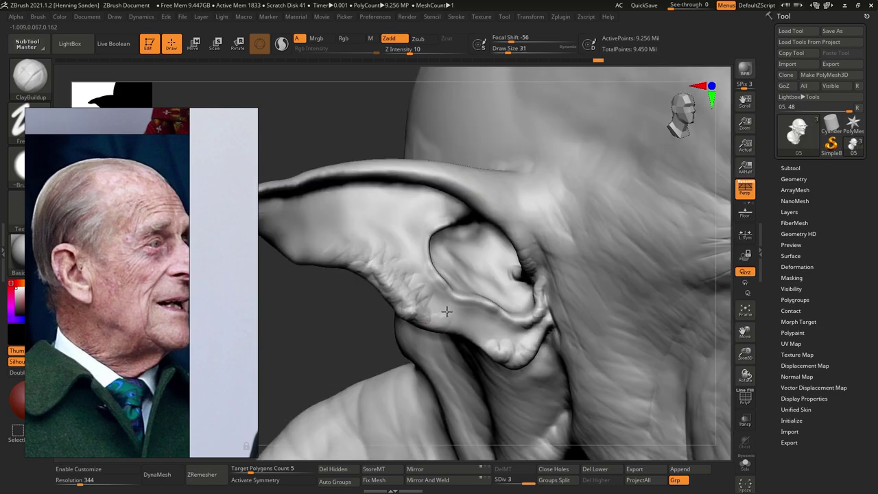
ctrl+right_drag(466, 302, 474, 254)
mouse_move(652, 306)
right_down()
mouse_move(532, 321)
mouse_move(521, 343)
right_up()
right_drag(522, 344, 471, 330)
drag(441, 336, 433, 332)
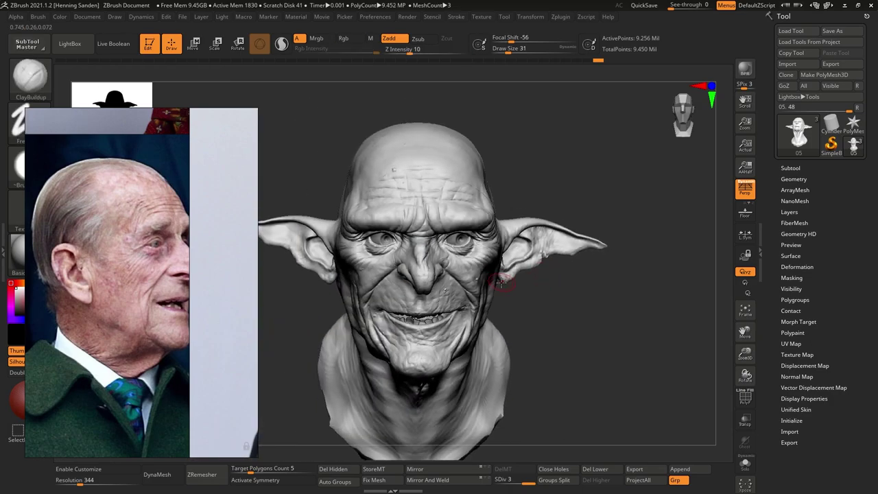
Step: Build up broad, subtle forms over the side and back of the skull with the ClayBuildup brush at draw size 83
mouse_move(453, 226)
right_down()
mouse_move(494, 219)
mouse_move(370, 215)
right_up()
ctrl+right_drag(545, 208, 557, 191)
key(])
mouse_move(526, 204)
mouse_down()
mouse_move(498, 182)
mouse_move(501, 222)
mouse_up()
drag(519, 221, 495, 239)
drag(571, 231, 523, 226)
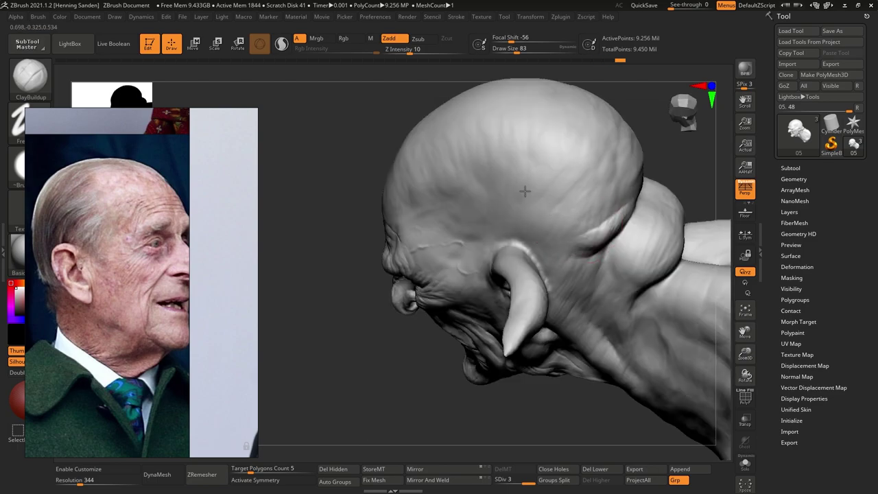
drag(525, 192, 474, 157)
right_drag(474, 158, 549, 151)
drag(453, 184, 515, 165)
right_drag(391, 172, 542, 185)
Step: Carve fine creases between the forehead wrinkles with the DamStandard brush at draw size 8 and Z Intensity 8
mouse_move(439, 260)
right_down()
mouse_move(474, 262)
mouse_move(412, 267)
mouse_move(559, 275)
mouse_move(590, 285)
mouse_move(548, 289)
mouse_move(525, 265)
mouse_move(573, 280)
mouse_move(544, 277)
right_up()
key(b)
key(d)
key(s)
key(s)
click(562, 282)
drag(540, 269, 486, 258)
key(ctrl+z)
click(407, 51)
click(502, 258)
key(s)
click(527, 258)
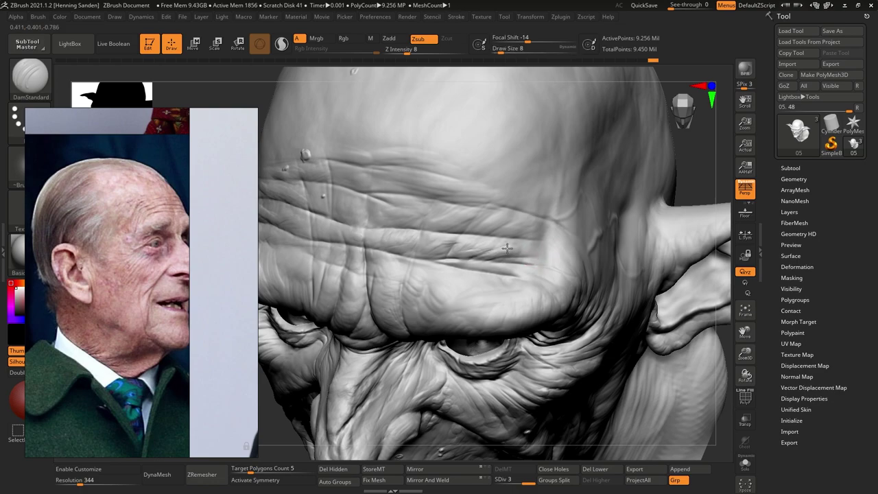
drag(469, 256, 442, 260)
Step: Raise Z Intensity to 11 and cut further fine creases across the middle forehead and between the brows
drag(422, 54, 426, 54)
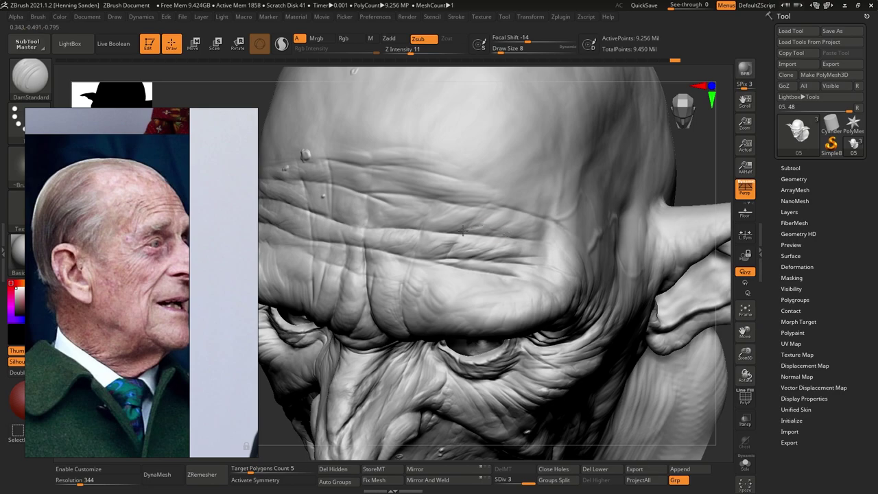
right_drag(404, 248, 440, 255)
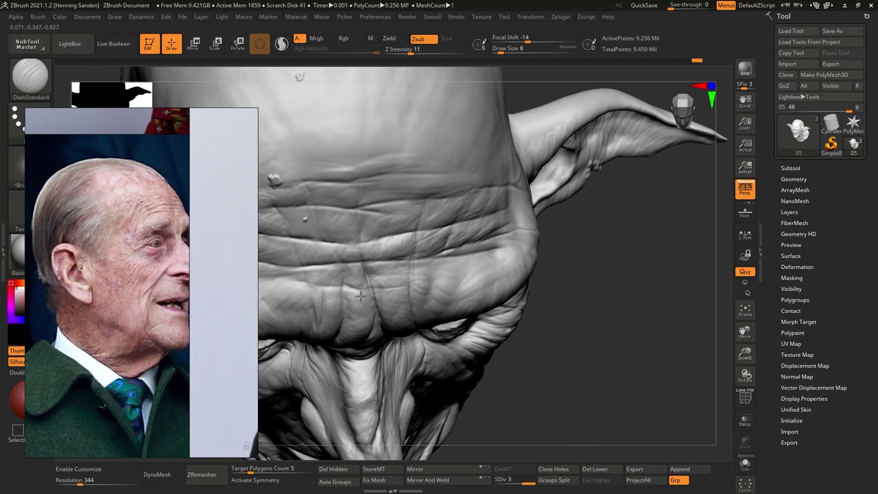
right_drag(335, 307, 325, 290)
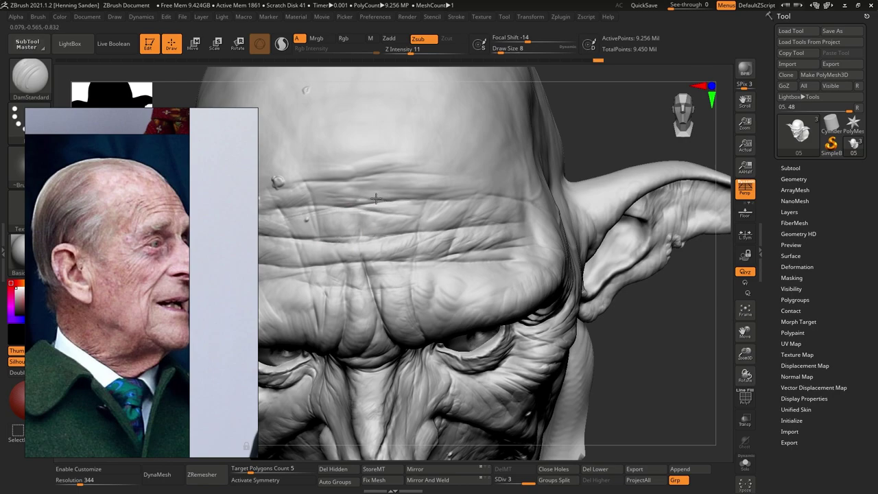
drag(349, 173, 368, 171)
Step: Smooth parts of the facial skin and refine the creases around the eye with the DamStandard brush at draw size 12
mouse_move(368, 155)
right_down()
mouse_move(467, 213)
mouse_move(496, 263)
right_up()
mouse_move(497, 297)
right_down()
mouse_move(492, 292)
mouse_move(495, 331)
right_up()
ctrl+right_drag(498, 276, 501, 309)
shift+drag(492, 268, 495, 272)
mouse_move(496, 271)
ctrl+right_down()
mouse_move(498, 286)
mouse_move(474, 278)
ctrl+right_up()
mouse_move(448, 283)
shift+mouse_down()
mouse_move(427, 296)
mouse_move(456, 318)
shift+mouse_up()
mouse_move(371, 308)
right_down()
mouse_move(383, 310)
mouse_move(389, 237)
right_up()
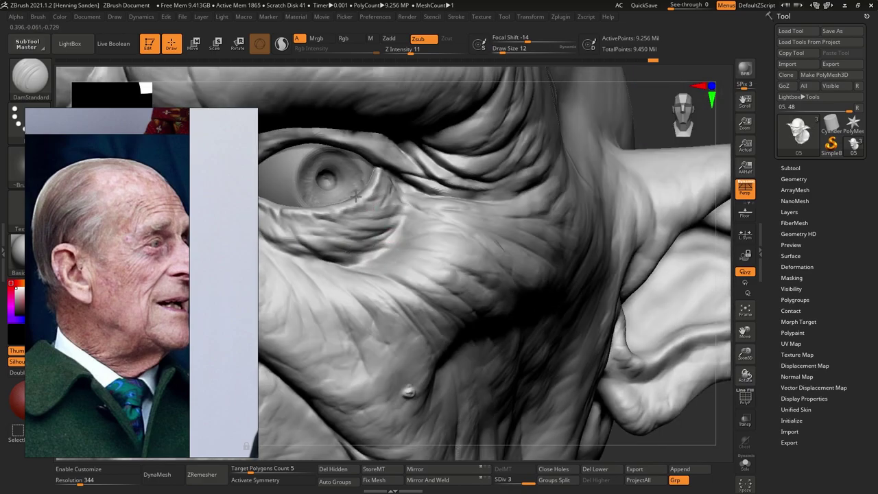
right_drag(346, 209, 417, 243)
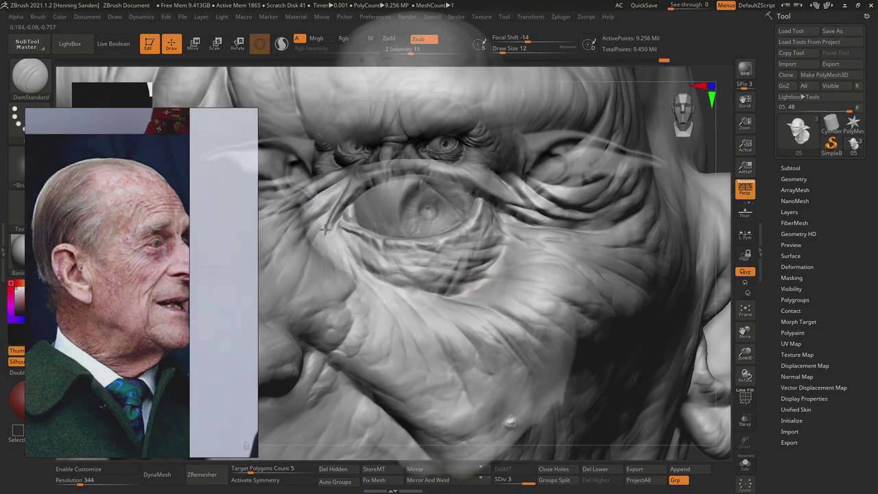